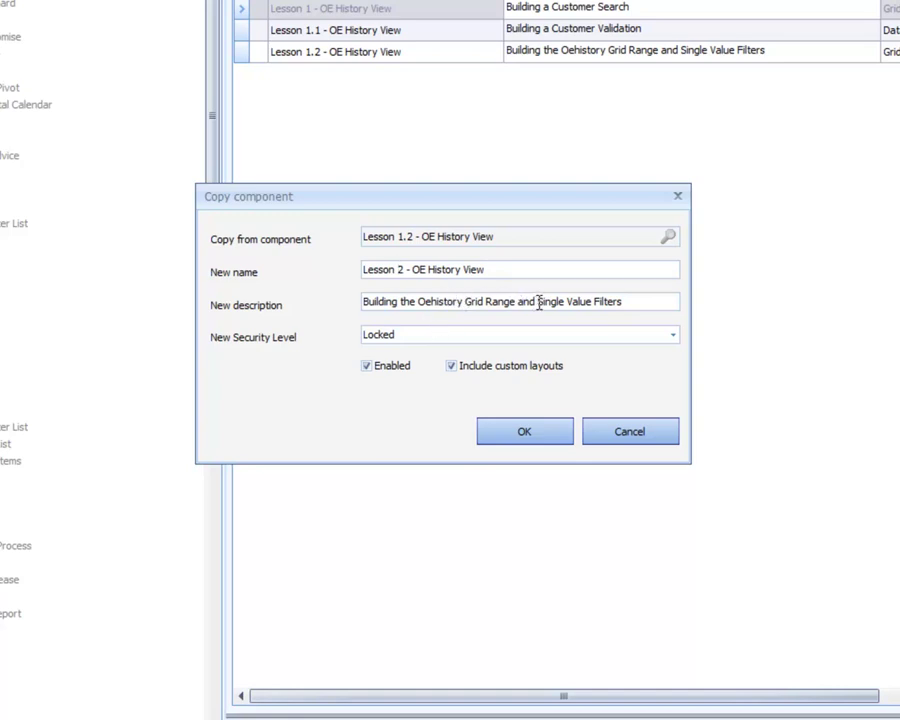
Step: Change the copied component's description to "Building the Oehistory Grid List Value Filters" and create the Lesson 2 - OE History View copy
left_click_drag(539, 302, 565, 302)
key("Delete")
key("BackSpace")
key("BackSpace")
key("BackSpace")
key("BackSpace")
key("BackSpace")
key("BackSpace")
key("BackSpace")
key("BackSpace")
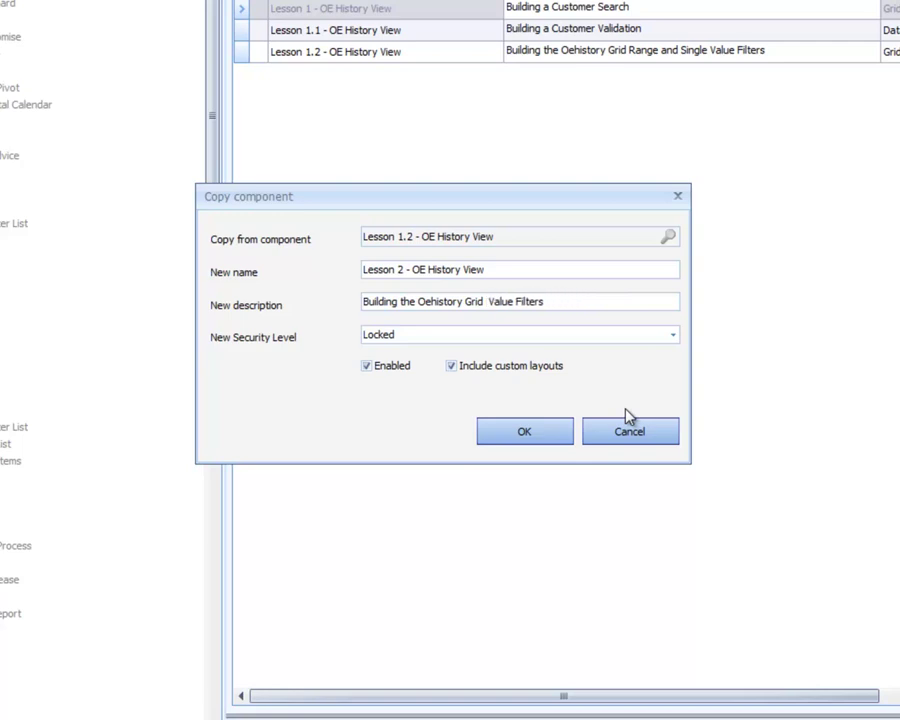
type("List")
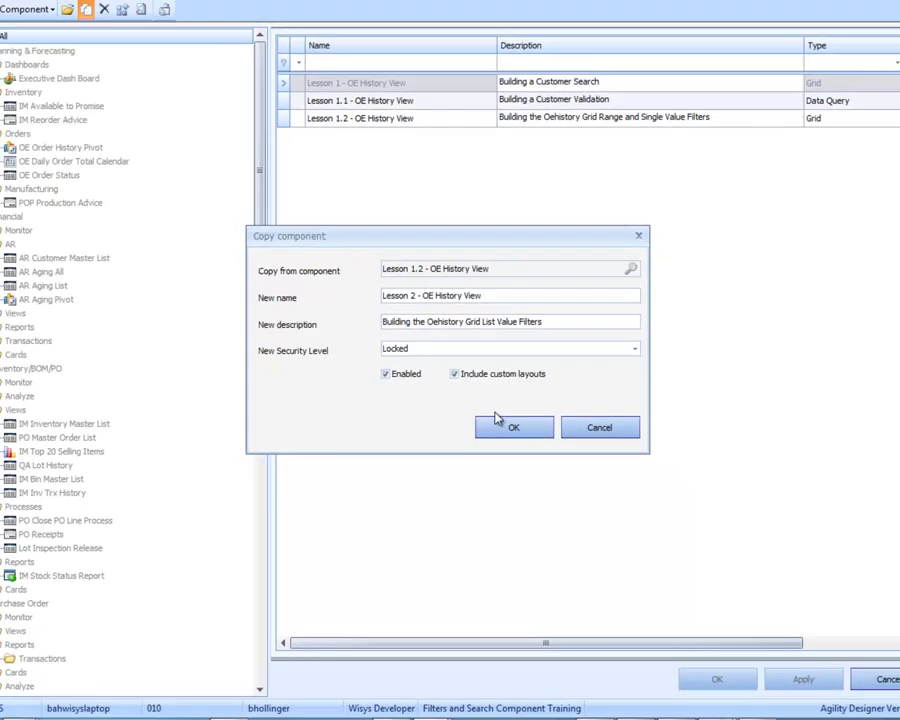
left_click(512, 429)
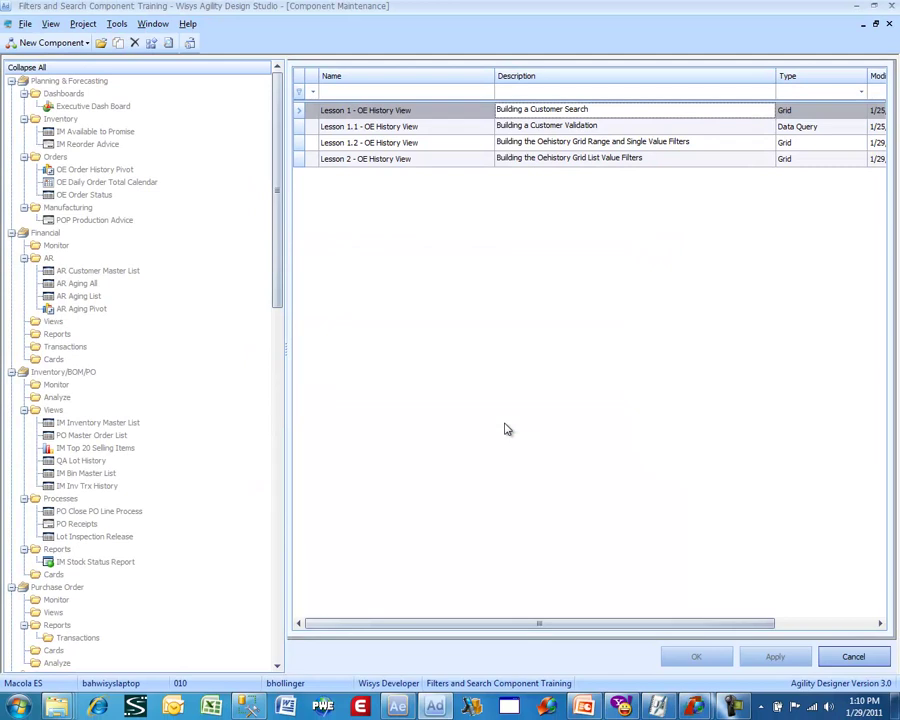
Step: Open the Lesson 2 - OE History View component and advance past its SQL statement to the filter columns page
left_click(400, 160)
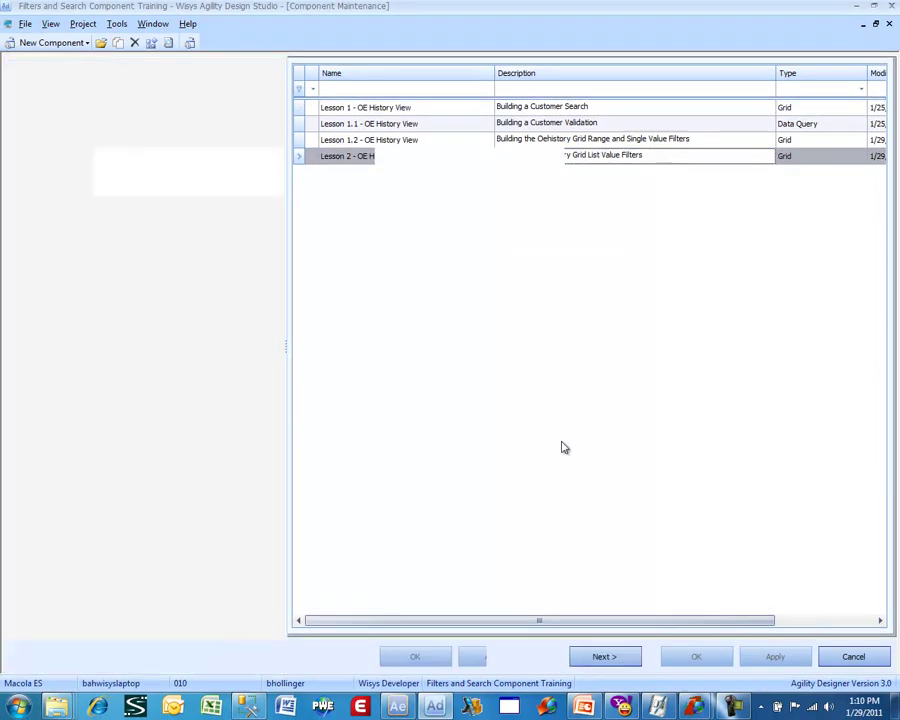
left_click(600, 658)
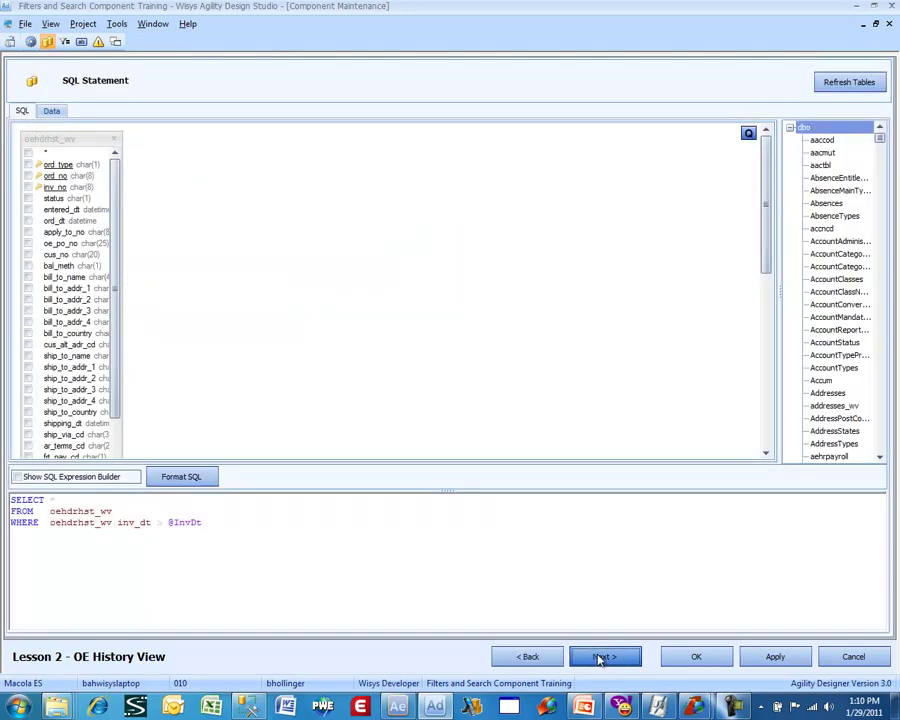
left_click(600, 657)
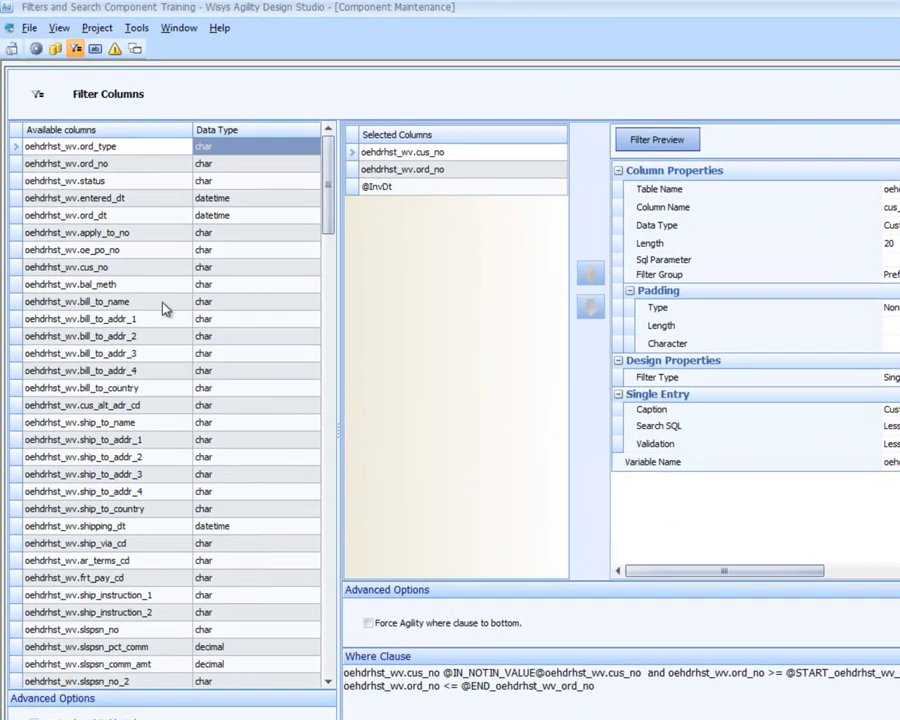
Step: Add the manufacturing location column oehdrhst_wv.mfg_loc to the selected filter columns
left_click(142, 263)
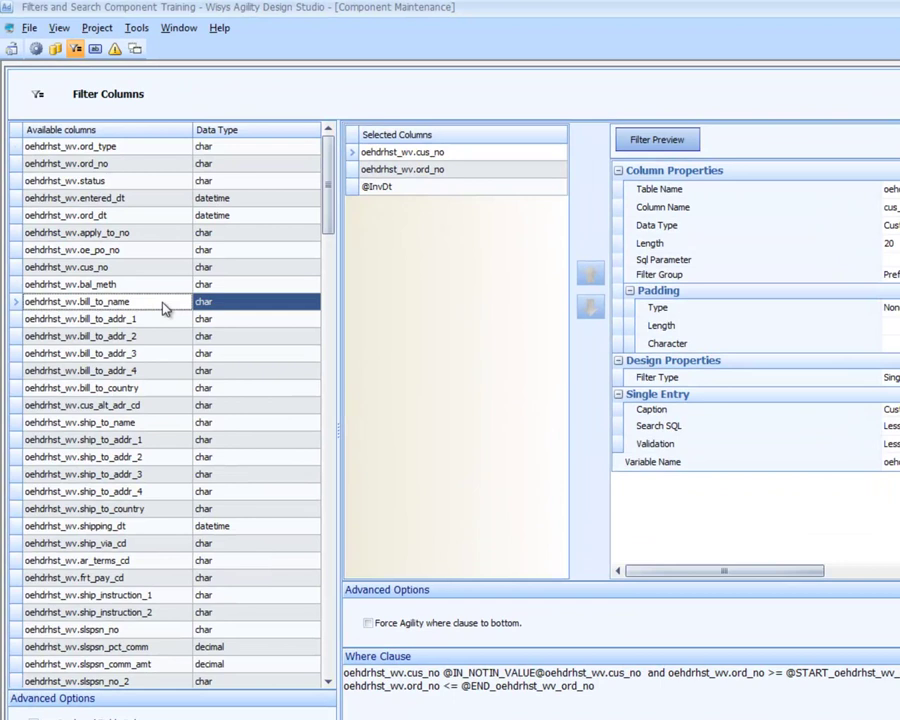
scroll(165, 308, "down", 1)
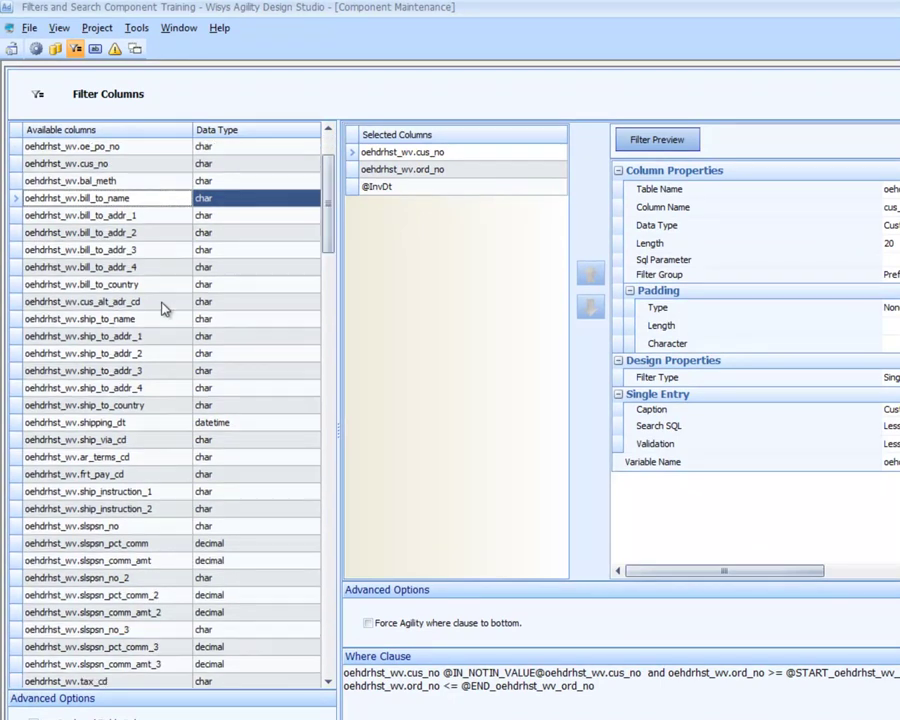
scroll(163, 309, "down", 2)
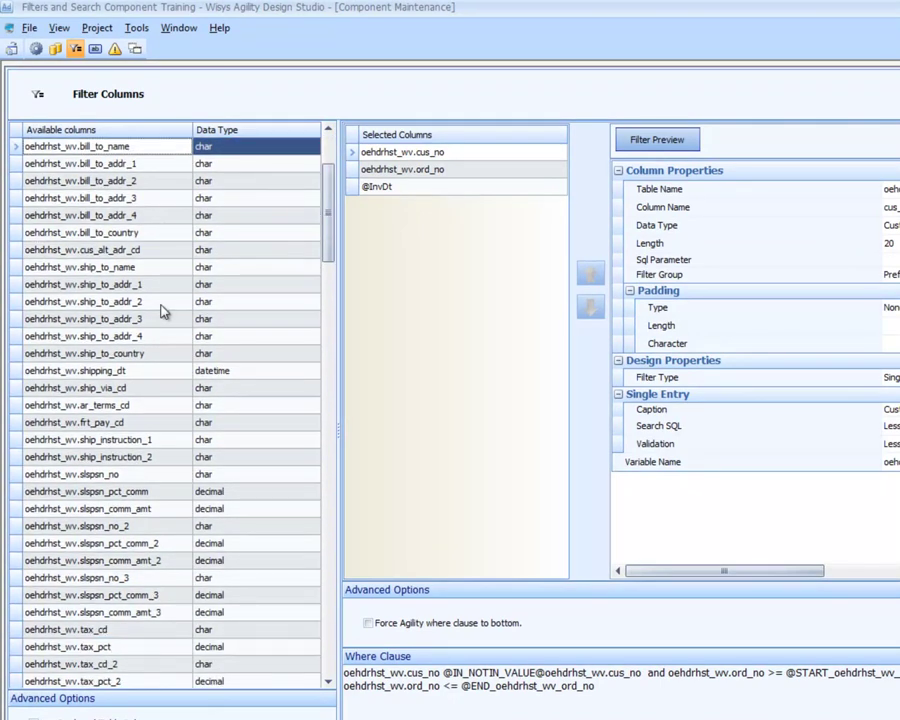
scroll(163, 310, "down", 2)
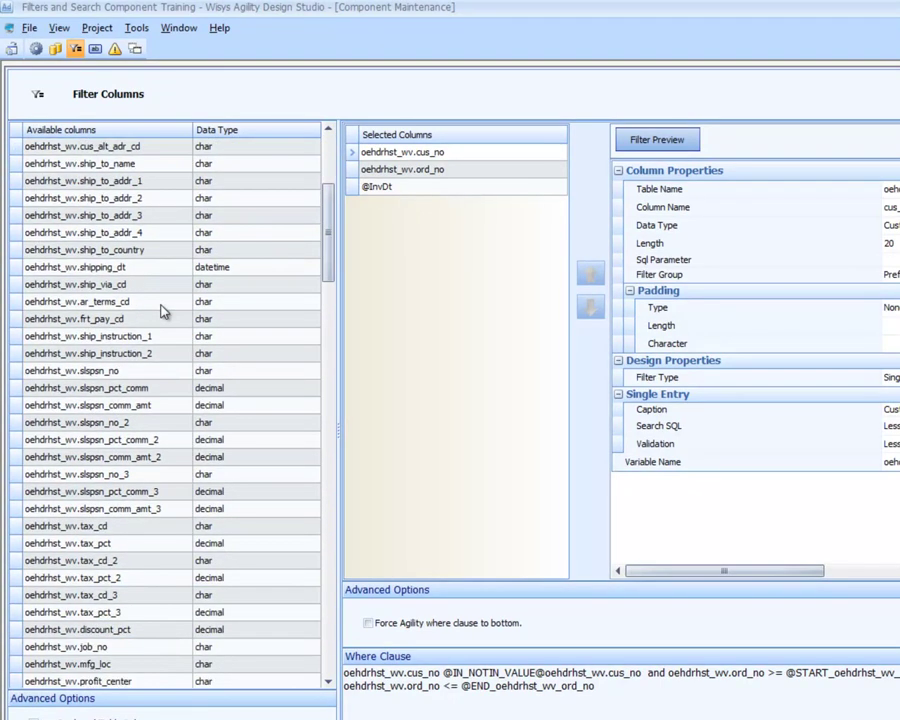
double_click(119, 664)
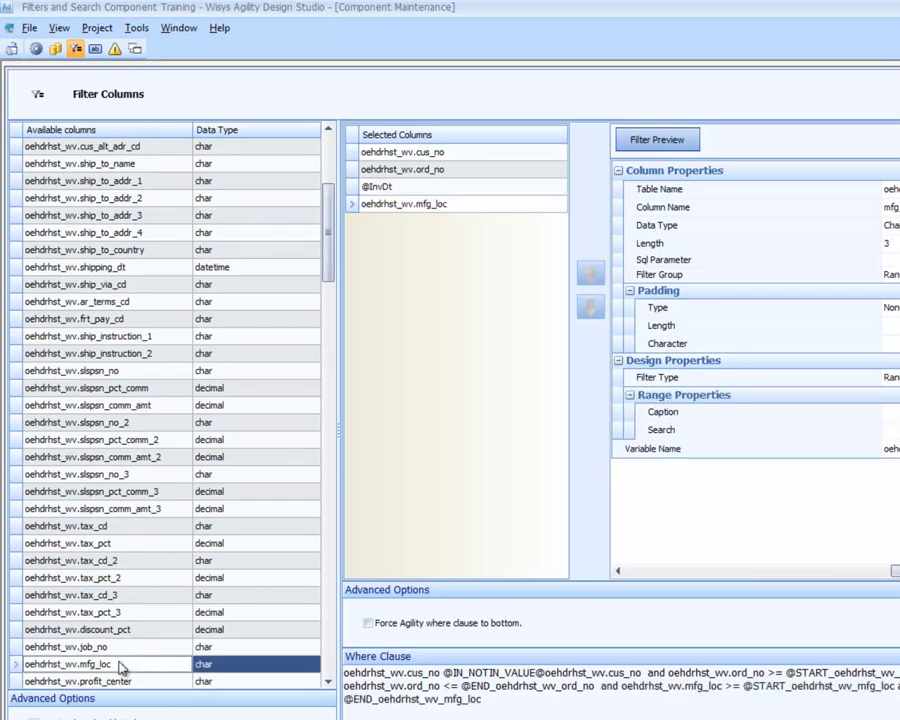
Step: Add the prepayment flag column oehdrhst_wv.prepayment_fg to the selected filter columns
left_click(114, 630)
scroll(115, 632, "down", 4)
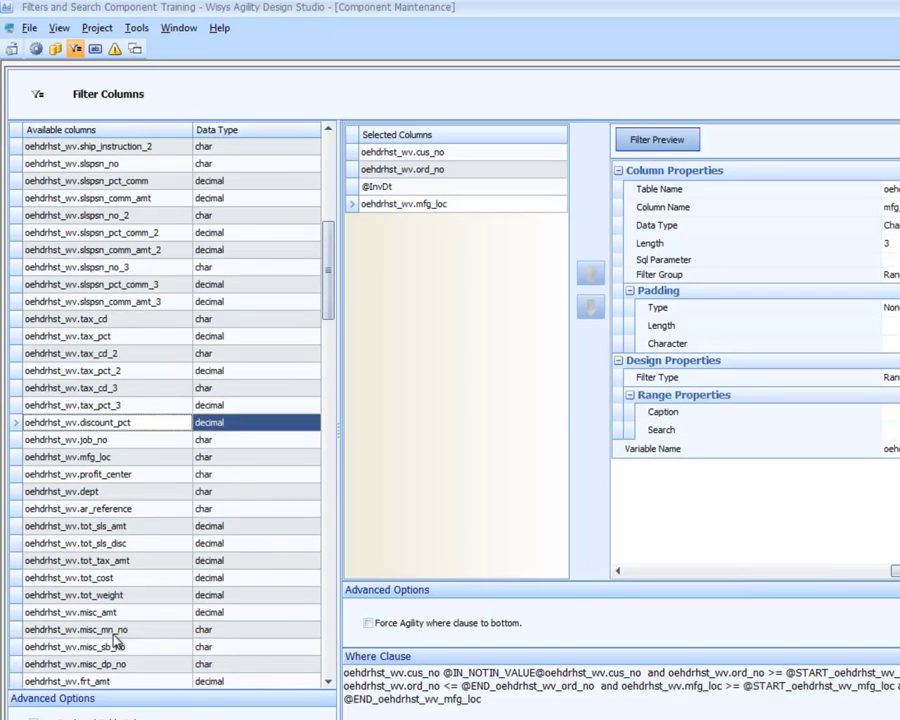
scroll(117, 637, "down", 5)
scroll(116, 640, "down", 4)
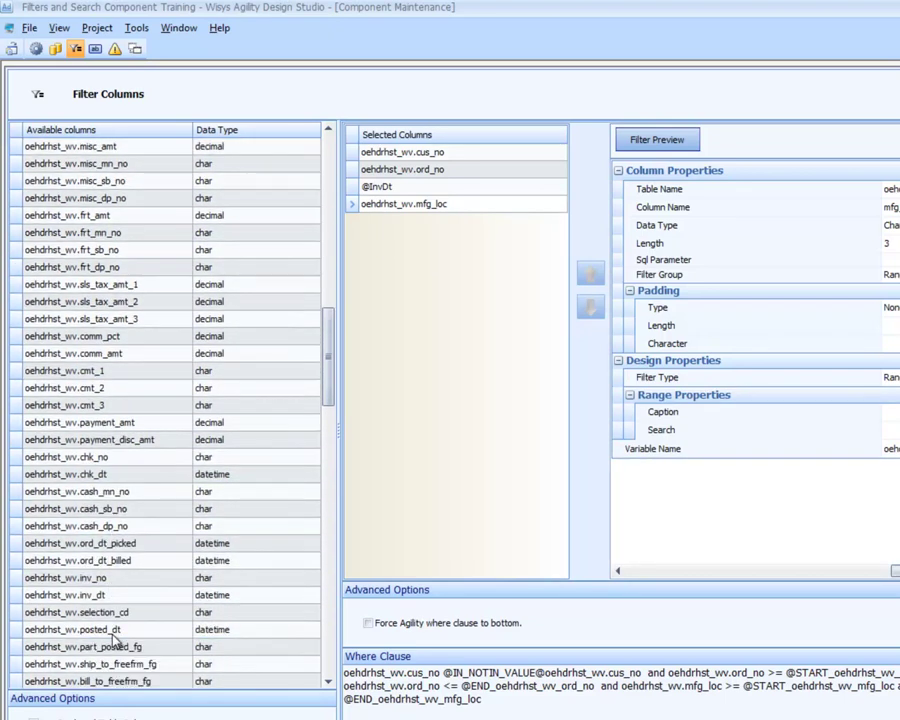
scroll(113, 640, "down", 1)
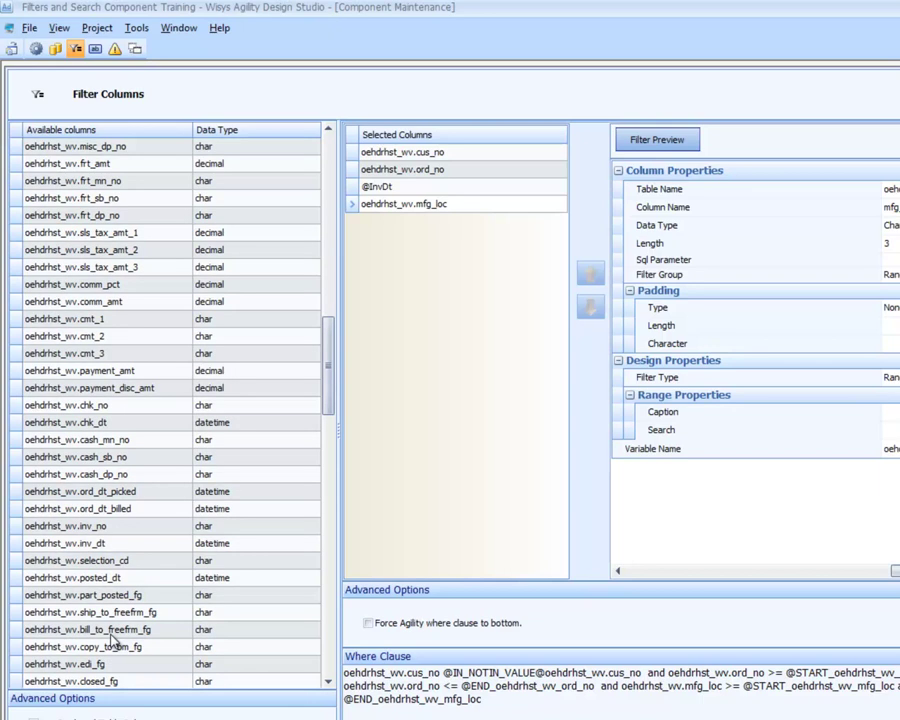
scroll(113, 641, "down", 2)
scroll(113, 641, "down", 2)
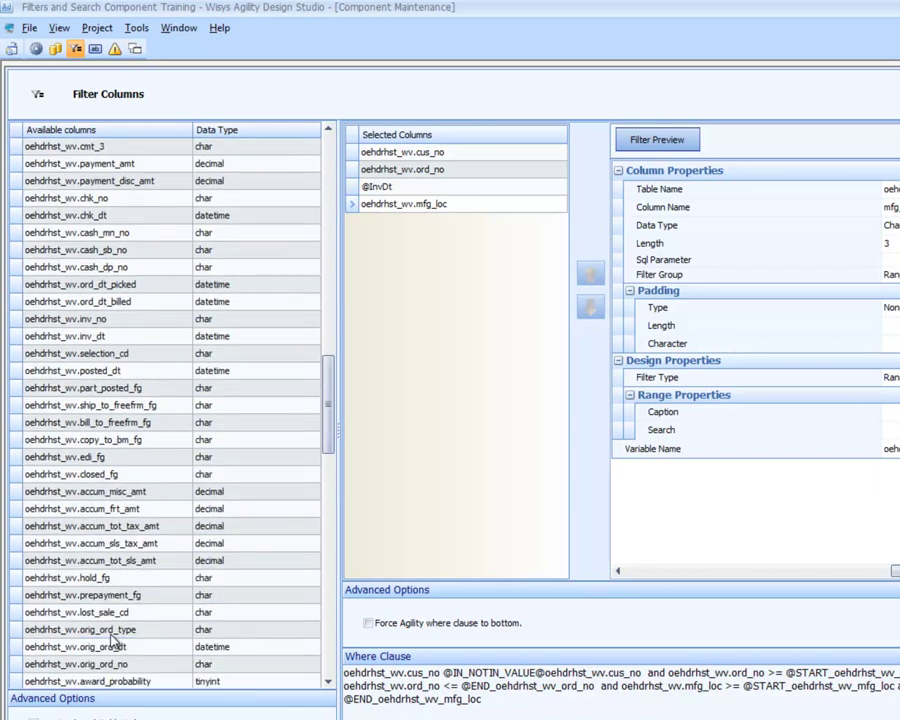
left_click(120, 597)
double_click(125, 603)
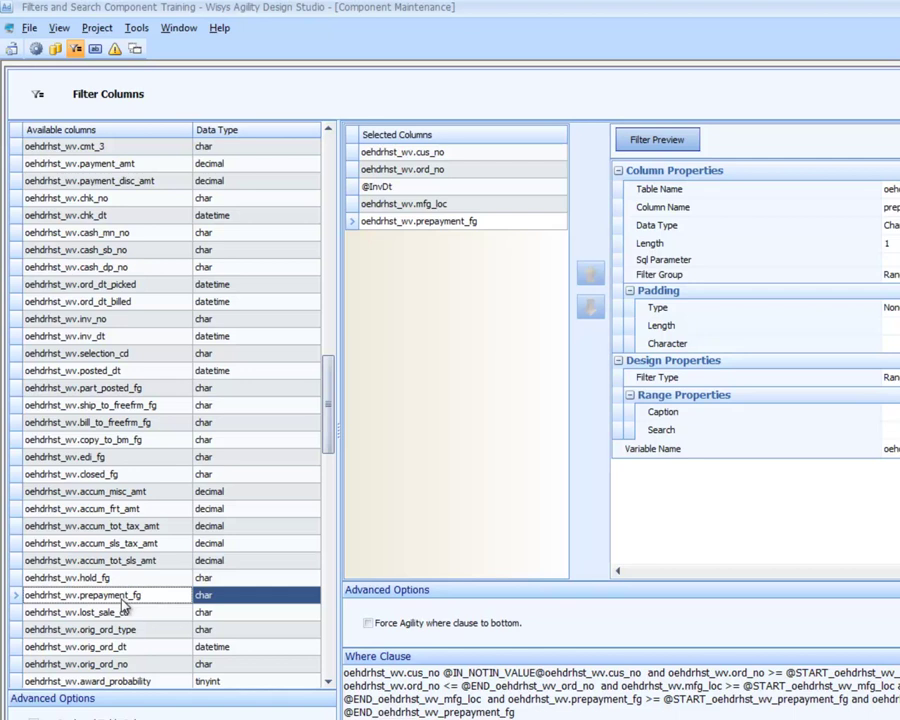
Step: Add the ship-via code column oehdrhst_wv.ship_via_cd to the selected filter columns
scroll(124, 605, "up", 9)
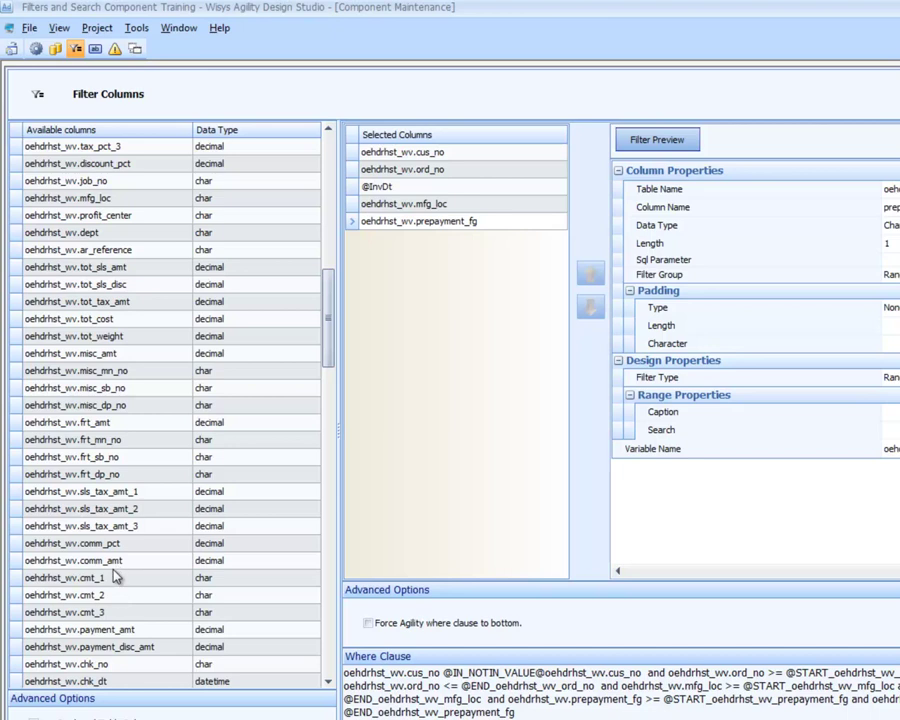
scroll(114, 576, "up", 9)
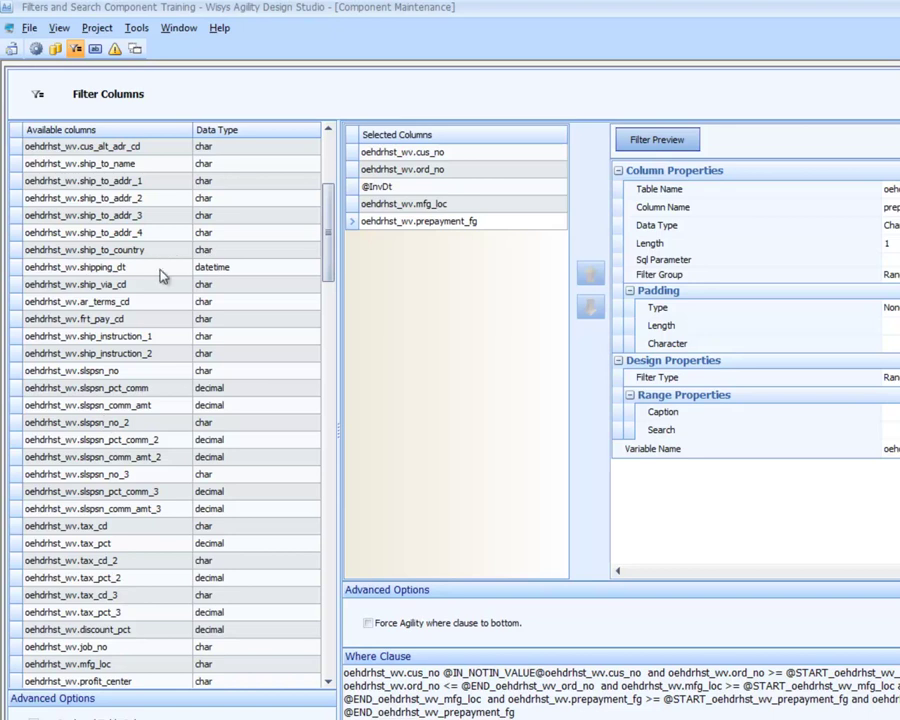
left_click(150, 285)
double_click(150, 285)
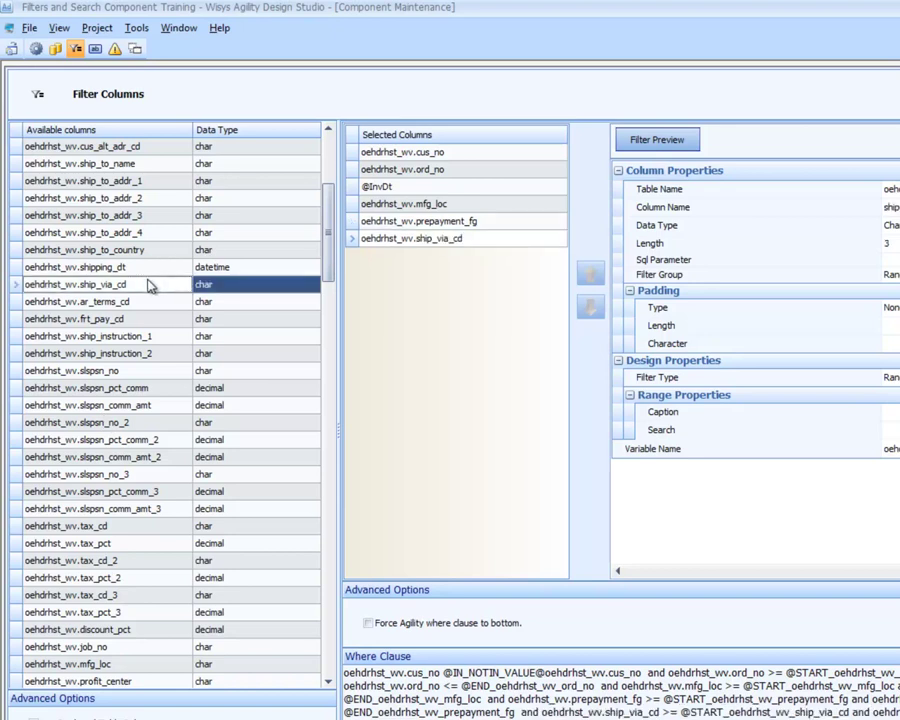
Step: Add the original order type column oehdrhst_wv.orig_ord_type to the selected filter columns
scroll(150, 286, "down", 6)
scroll(148, 286, "down", 4)
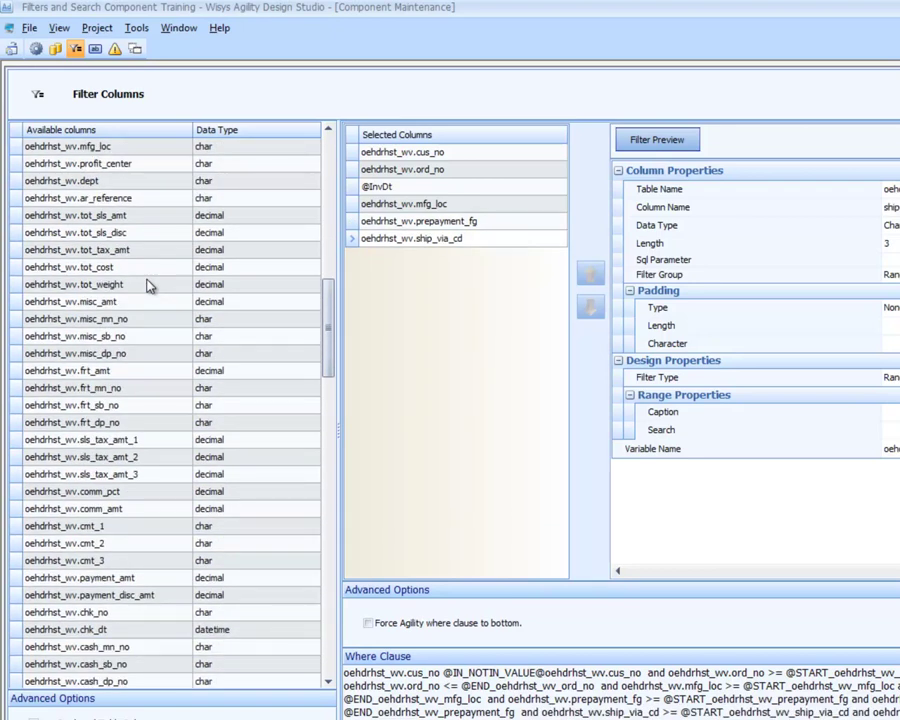
scroll(148, 286, "down", 2)
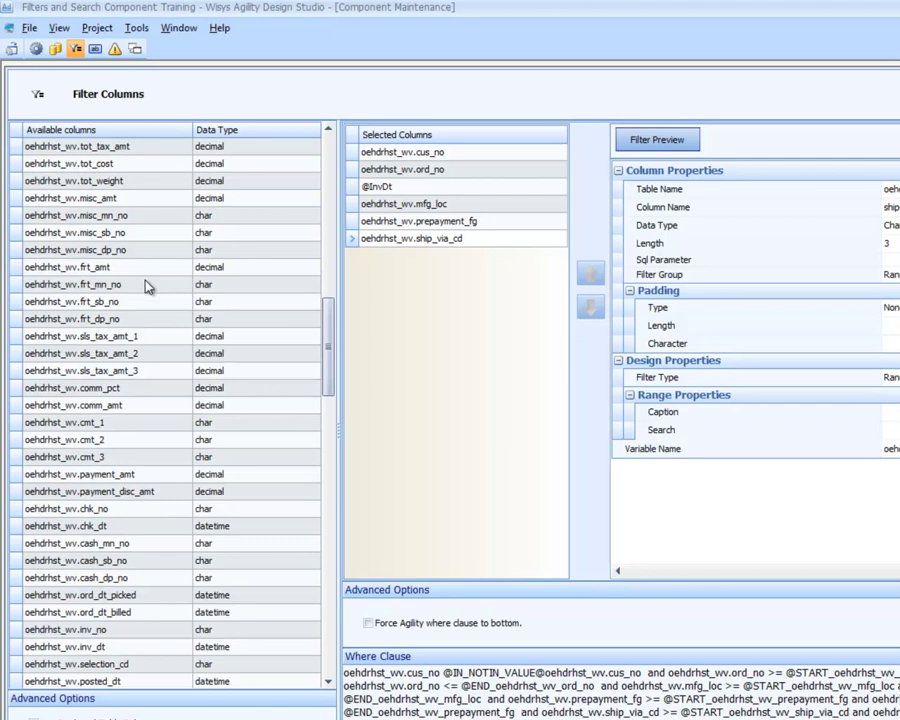
scroll(146, 287, "down", 3)
scroll(146, 287, "down", 3)
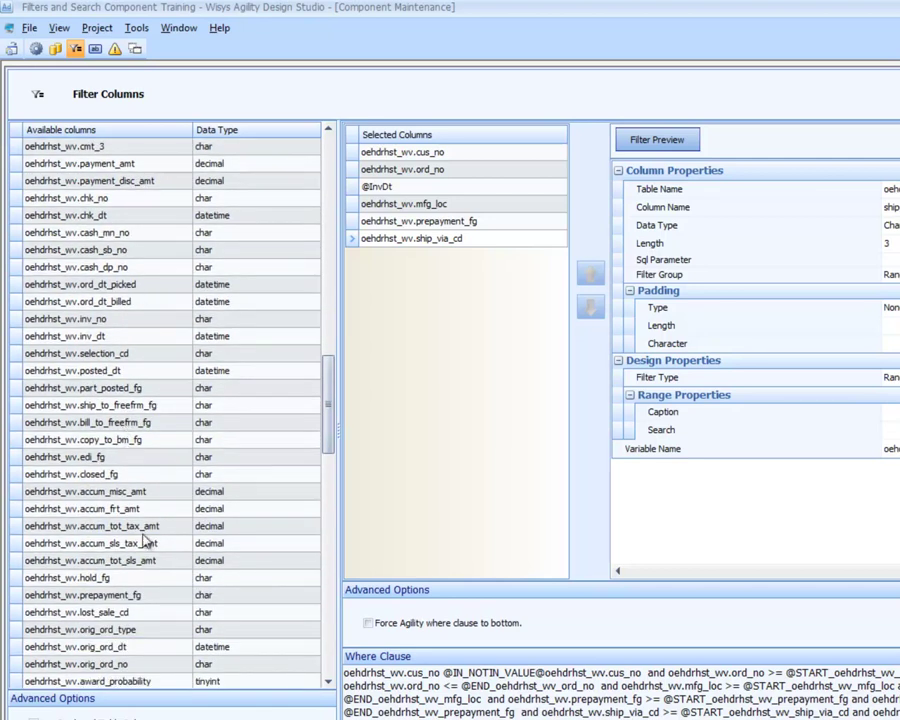
scroll(144, 538, "down", 1)
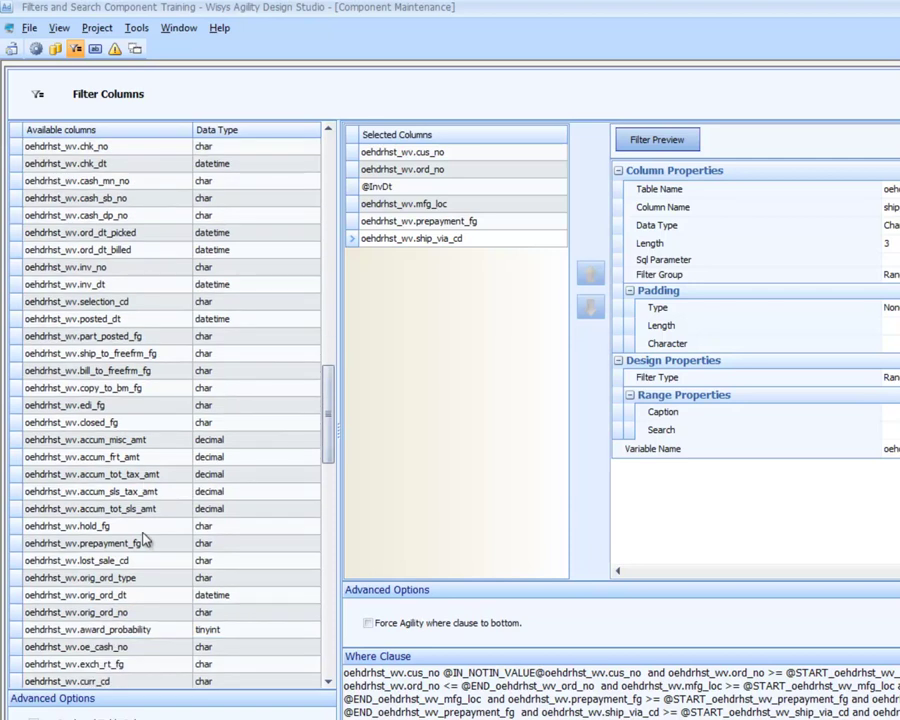
double_click(148, 579)
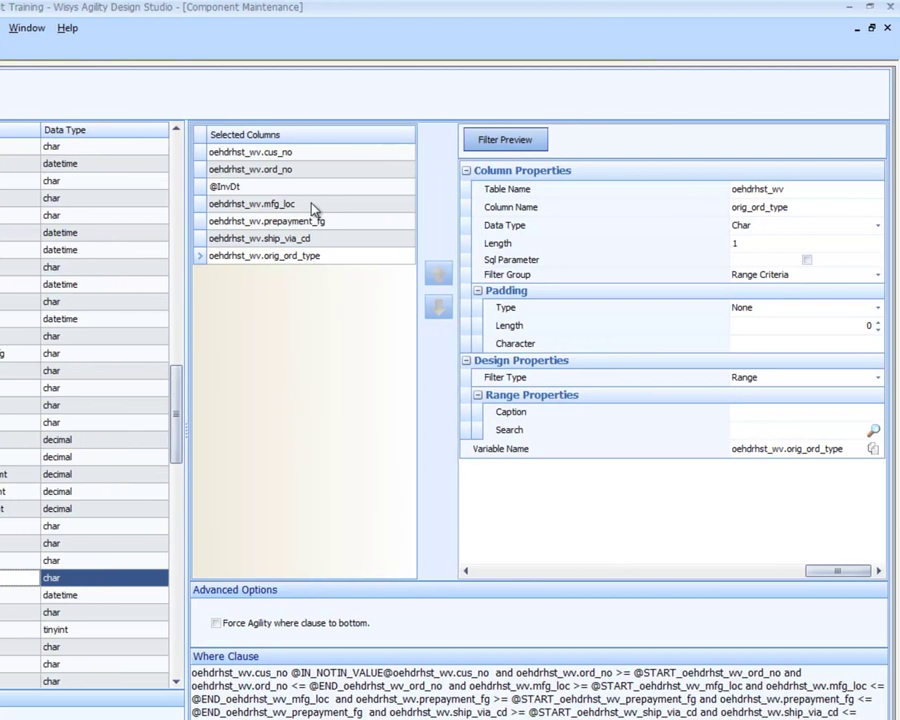
Step: Set the mfg_loc column's filter type to Drop down list and its caption to Location
left_click(314, 207)
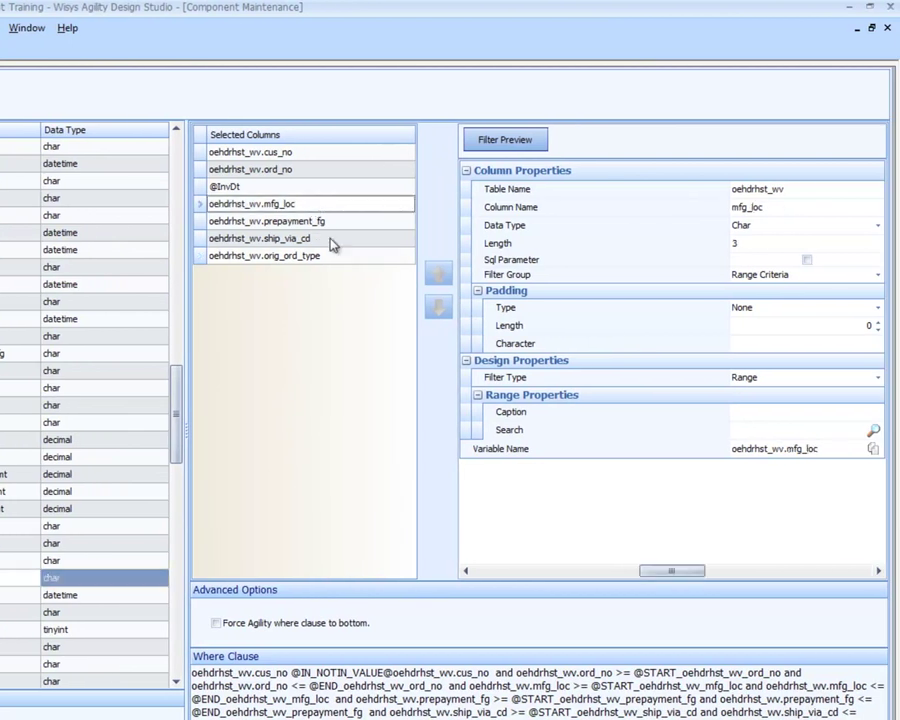
left_click(745, 387)
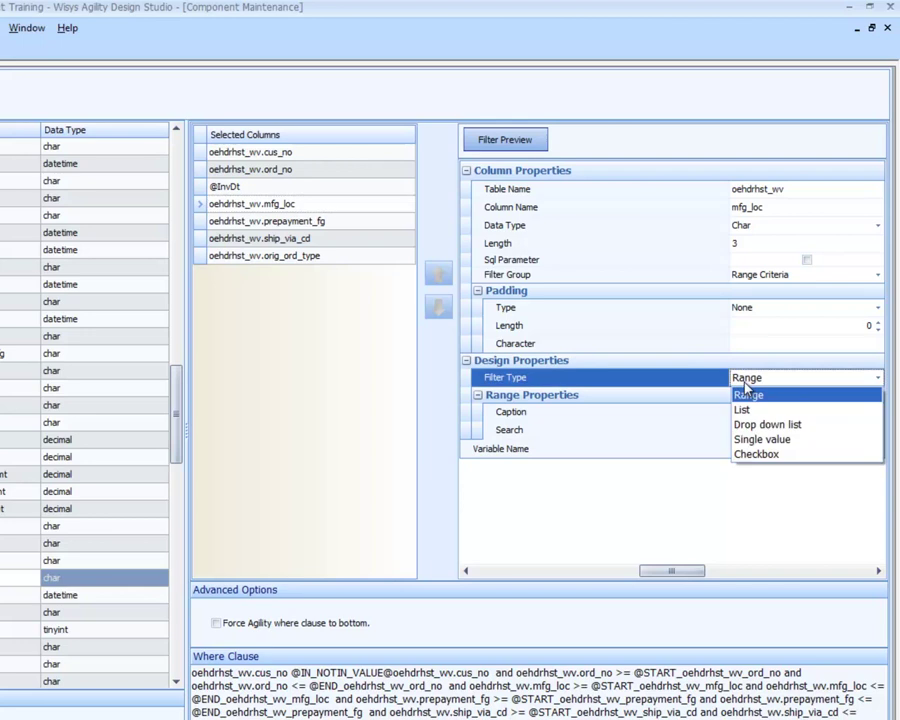
left_click(757, 428)
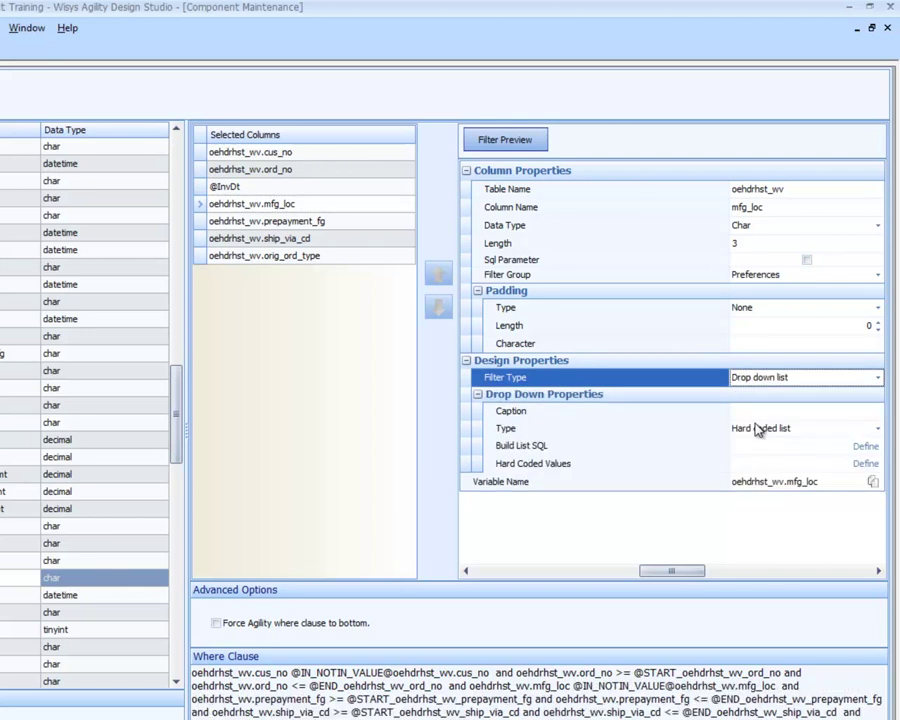
left_click(748, 411)
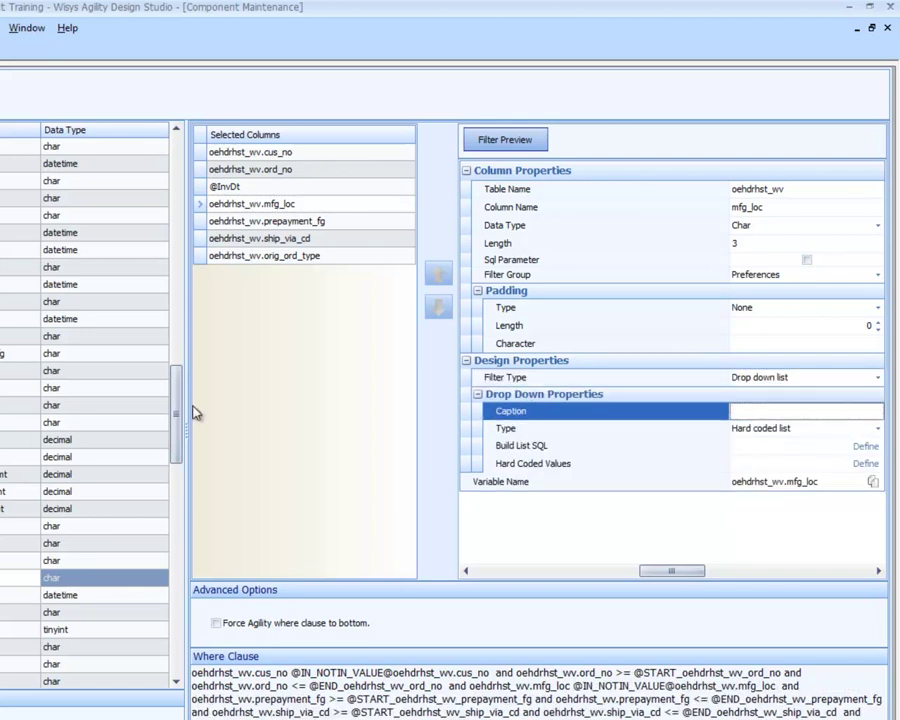
type("Lopca")
key("BackSpace")
key("BackSpace")
key("BackSpace")
type("cation")
Step: Start the SQL query for the Location drop-down list and add the imlocfil_wv view to it
left_click(866, 447)
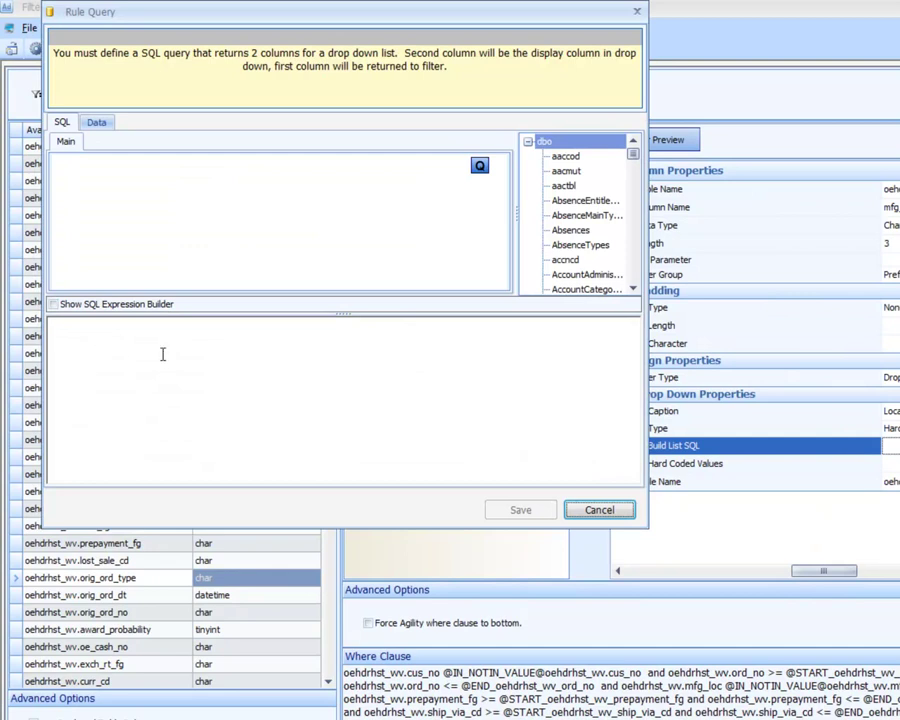
left_click(582, 275)
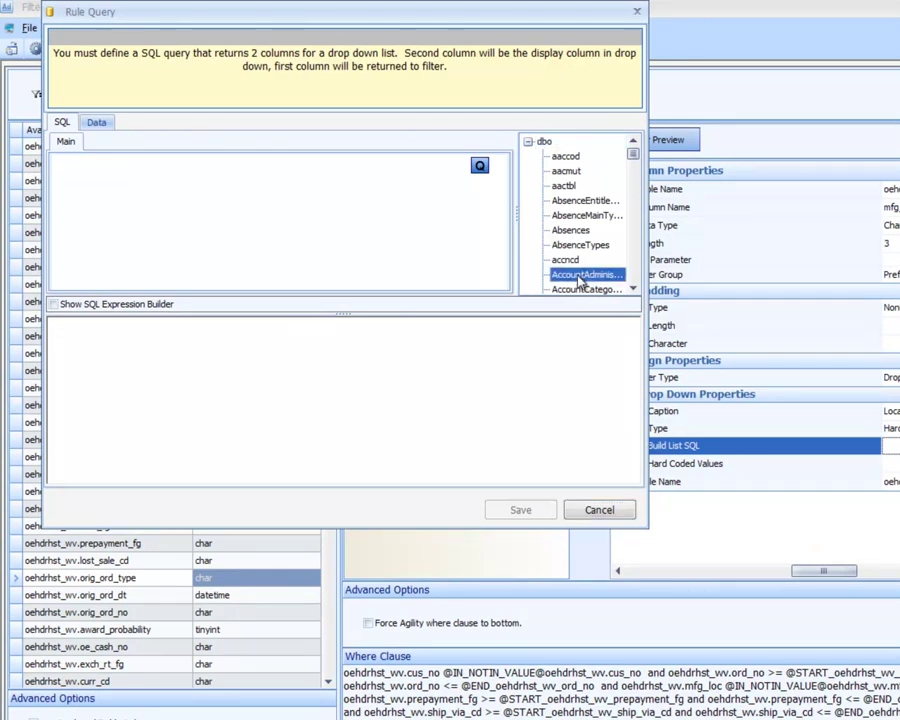
type("iml")
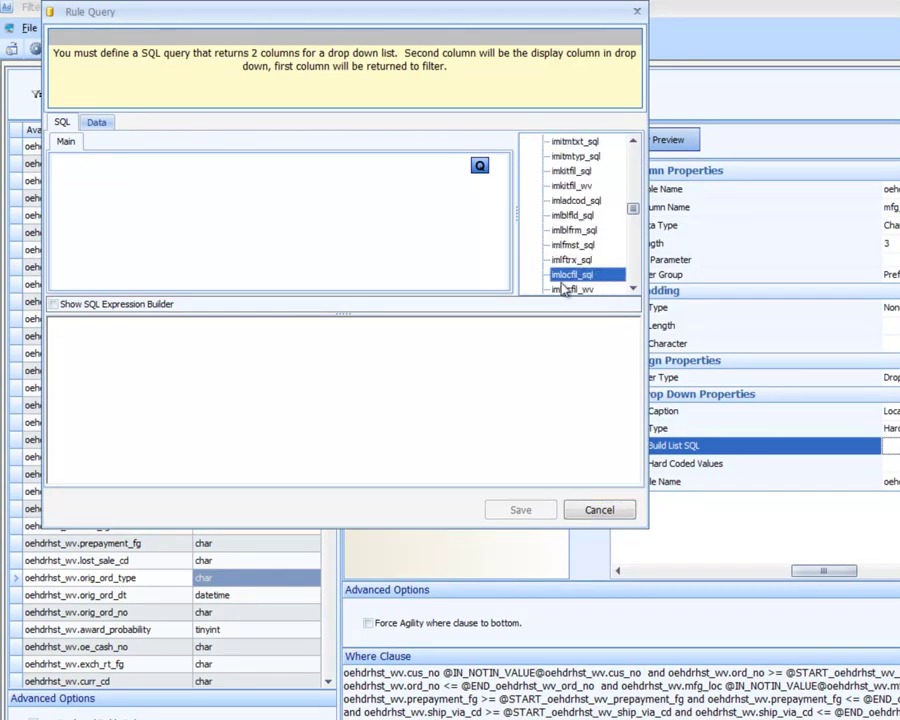
left_click(566, 289)
left_click(566, 290)
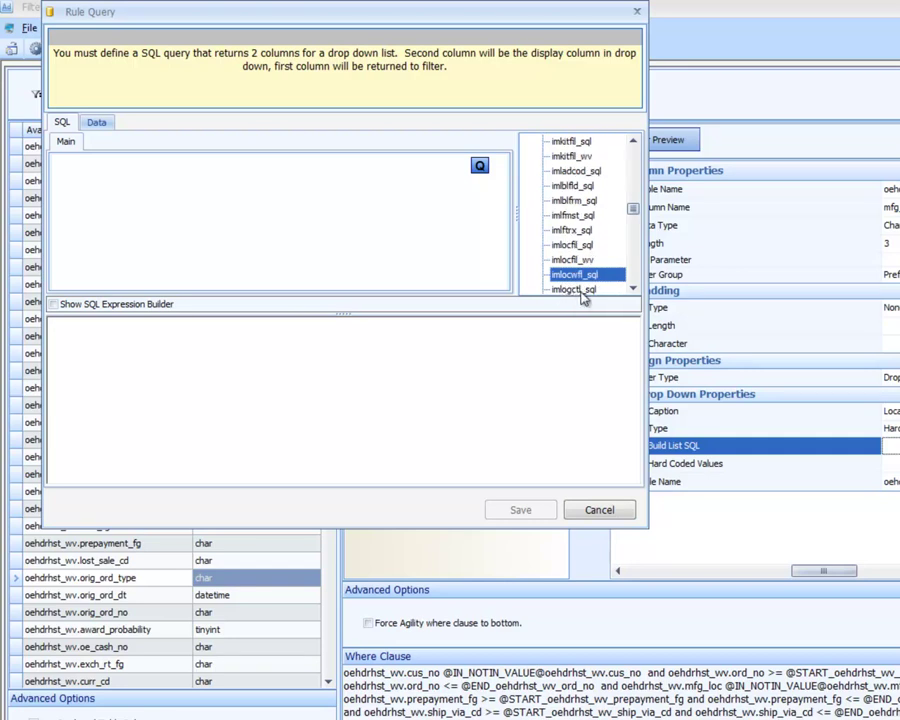
left_click(578, 263)
double_click(578, 262)
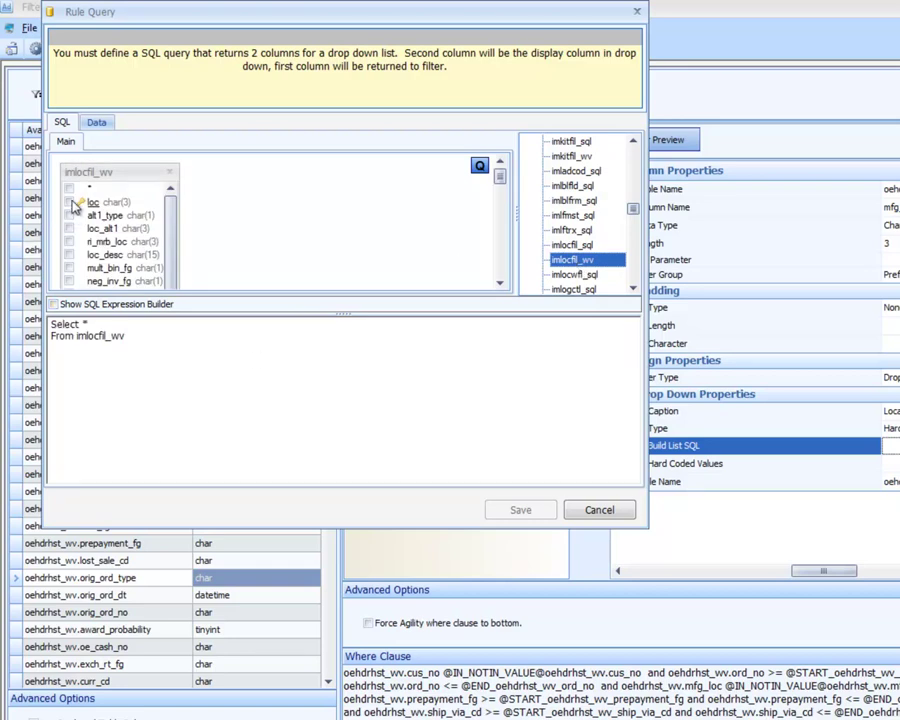
Step: Include the loc and loc_desc columns of imlocfil_wv in the Location list query and save it
left_click(68, 202)
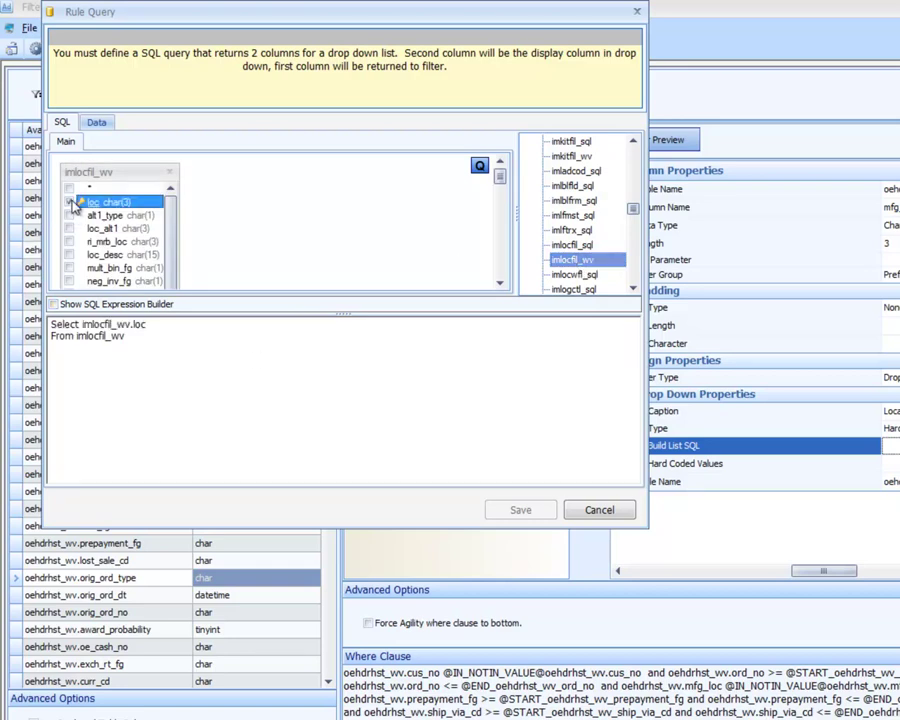
left_click(68, 254)
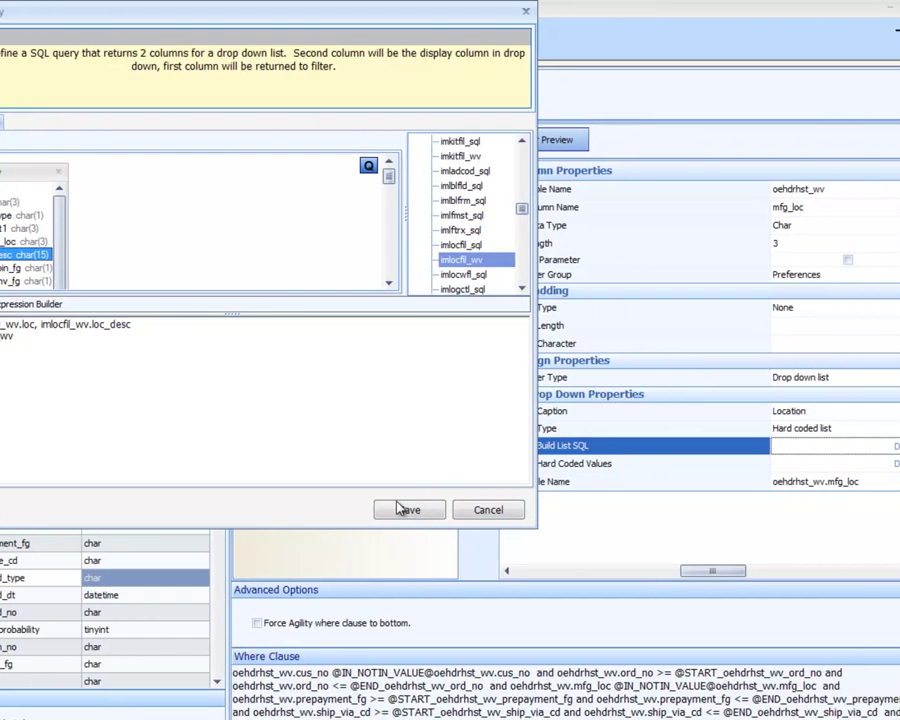
left_click(517, 509)
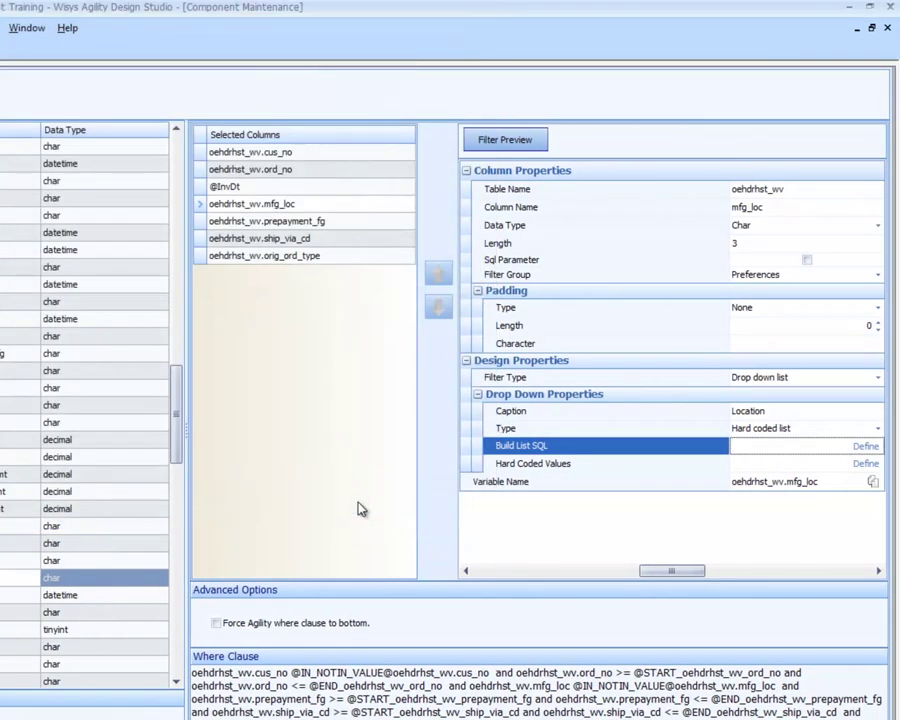
Step: Set the prepayment_fg column's filter type to Checkbox and its caption to "Prepayment?"
left_click(293, 226)
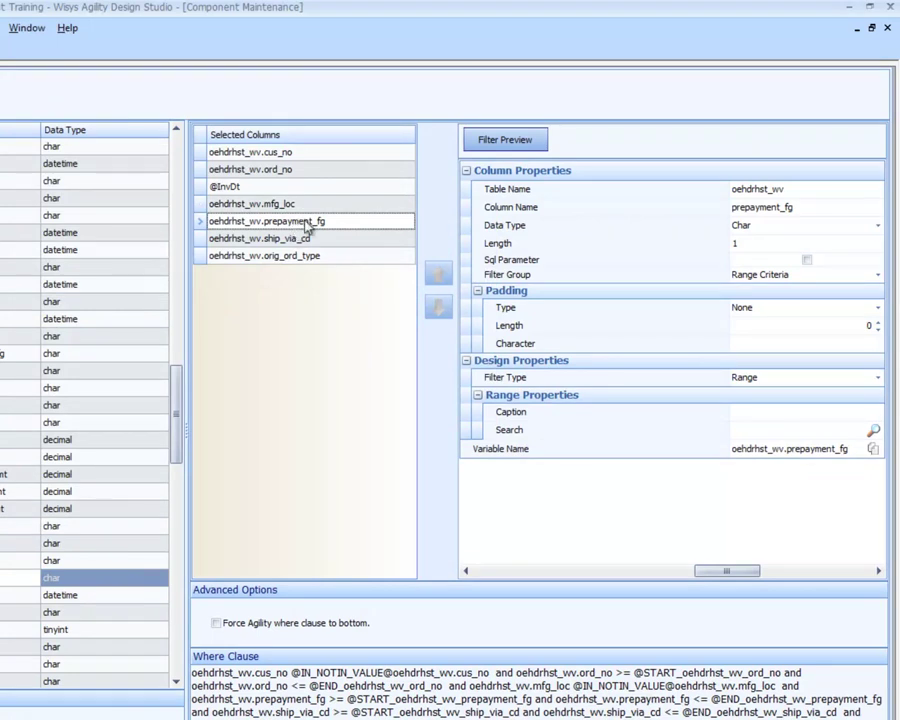
left_click(772, 378)
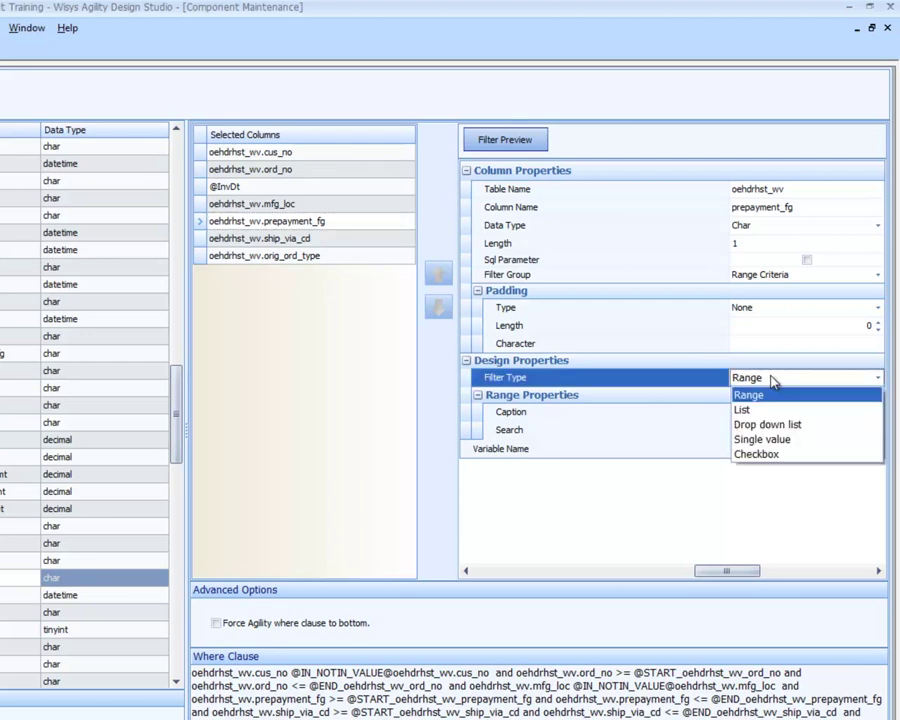
left_click(790, 455)
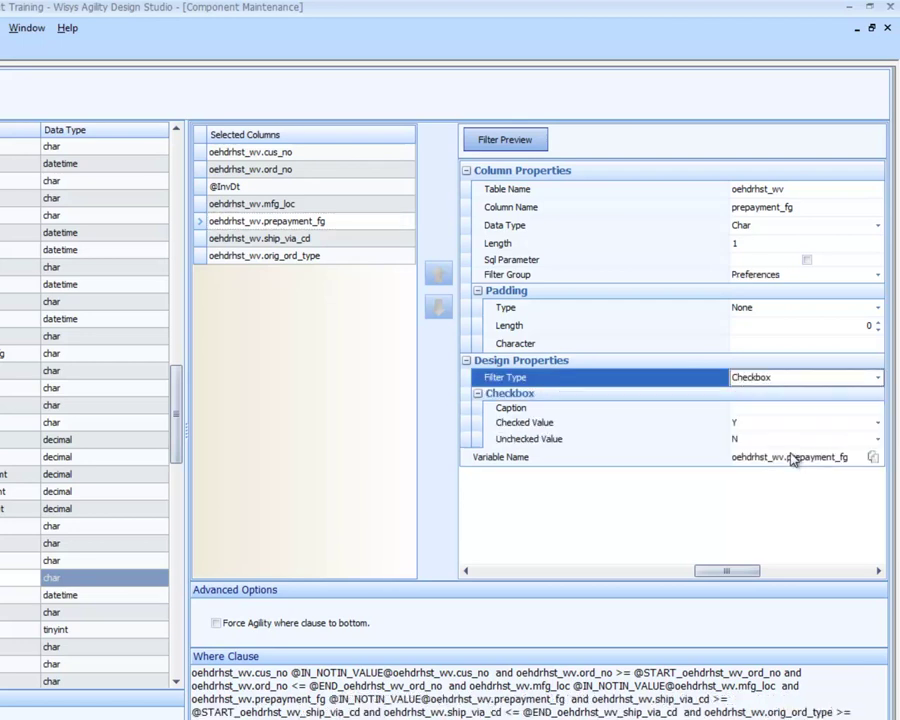
left_click(759, 408)
type("Pre")
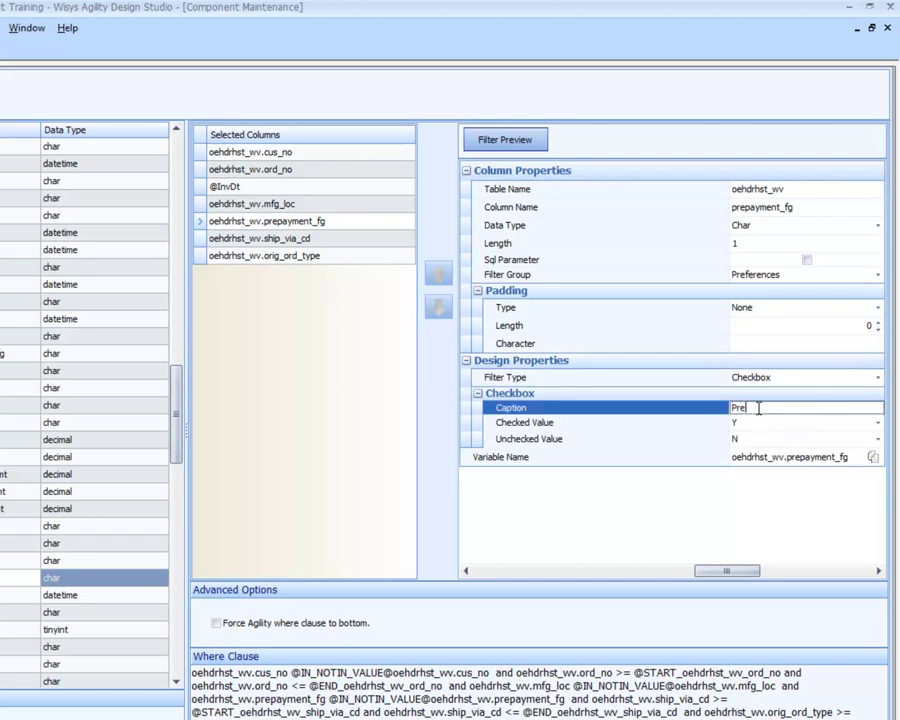
type("payment?")
Step: Set the ship_via_cd column's filter type to List and its list type to Manual Fill
left_click(313, 242)
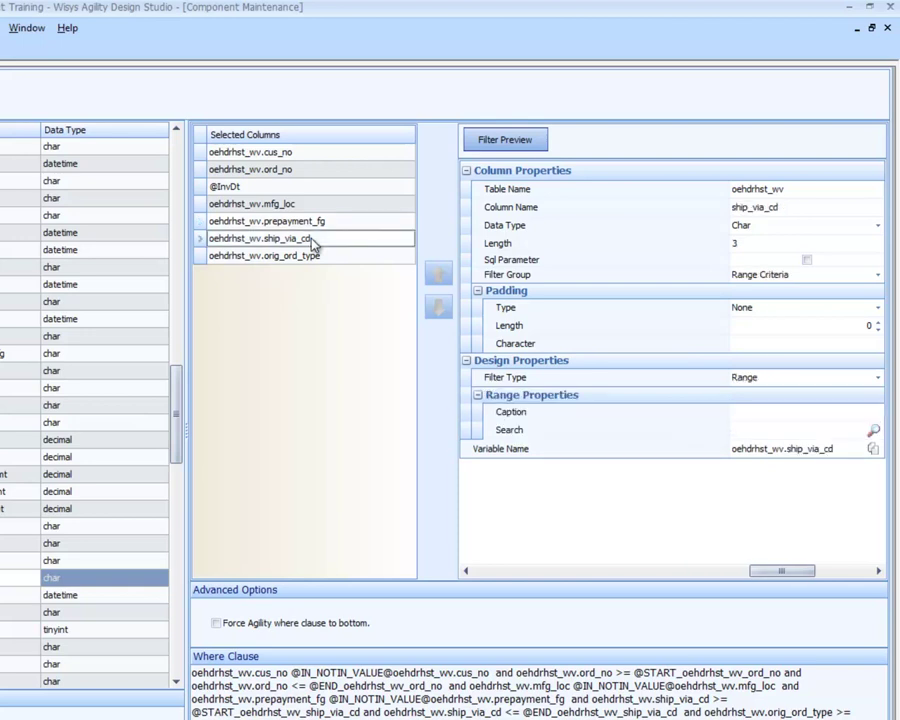
left_click(316, 222)
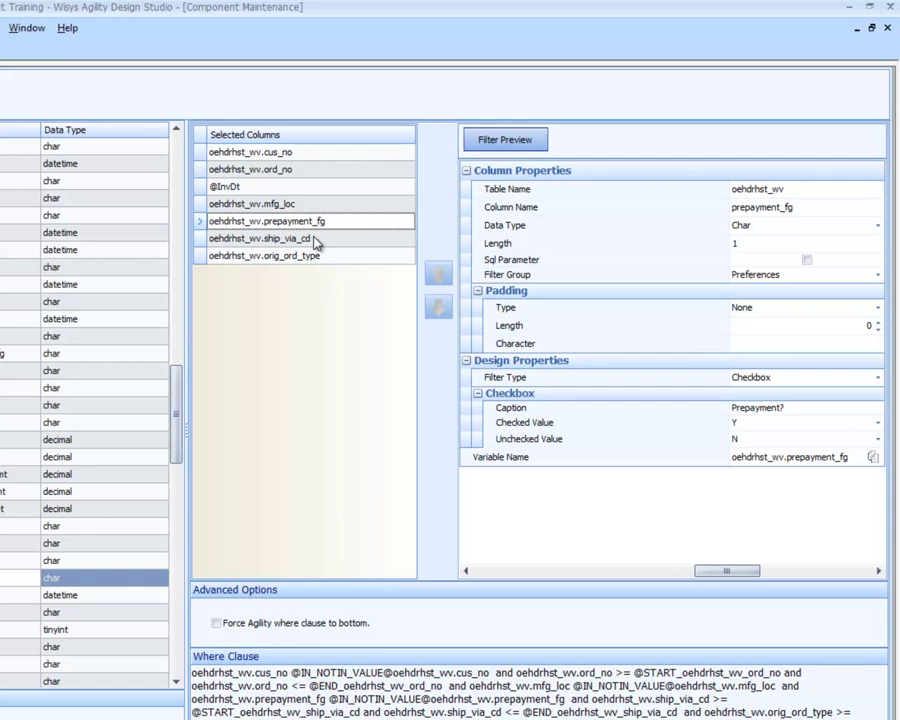
left_click(313, 240)
left_click(762, 379)
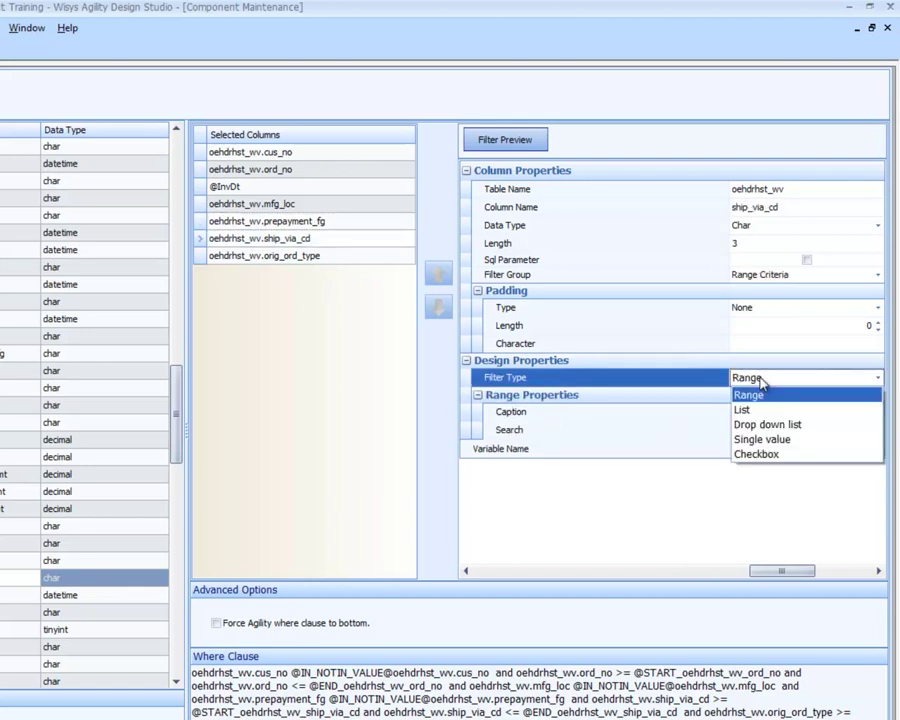
left_click(745, 410)
left_click(763, 412)
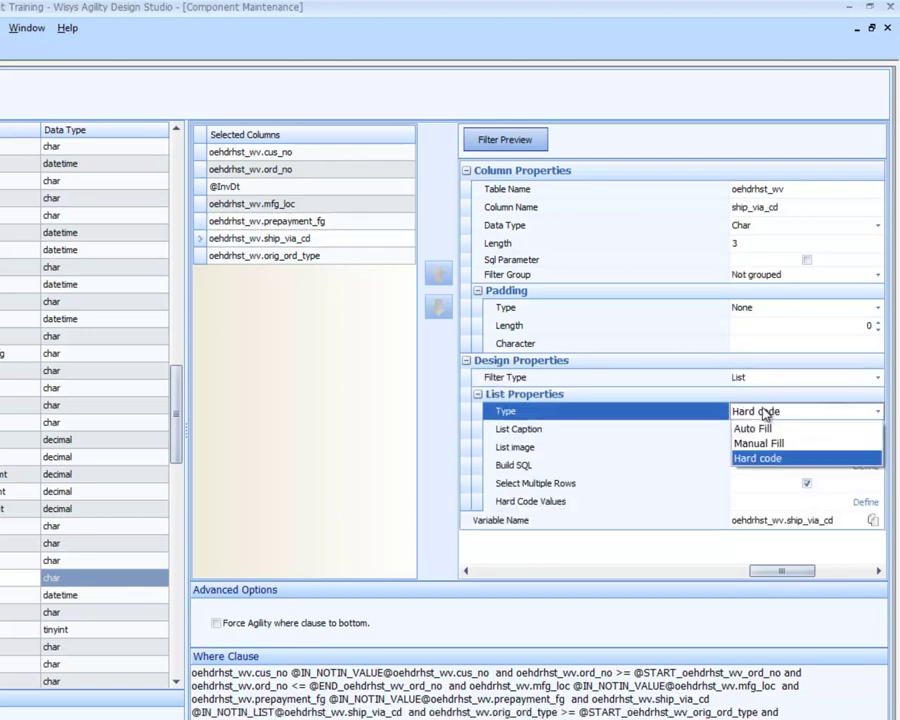
left_click(767, 444)
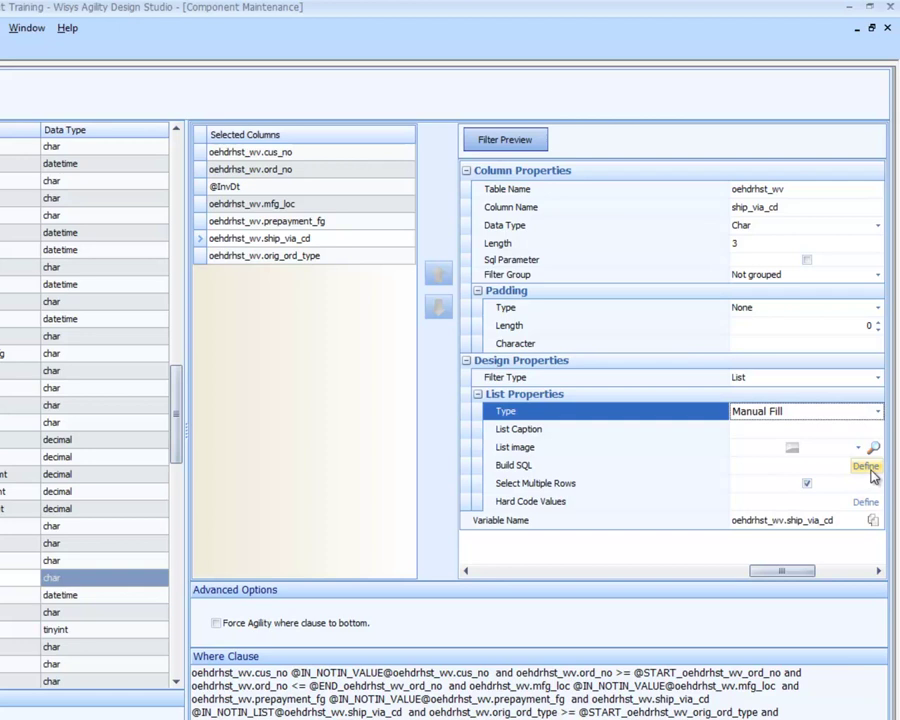
Step: Start the SQL query for the ship_via_cd list and add the sycdefil_ship_wv view to it
left_click(867, 467)
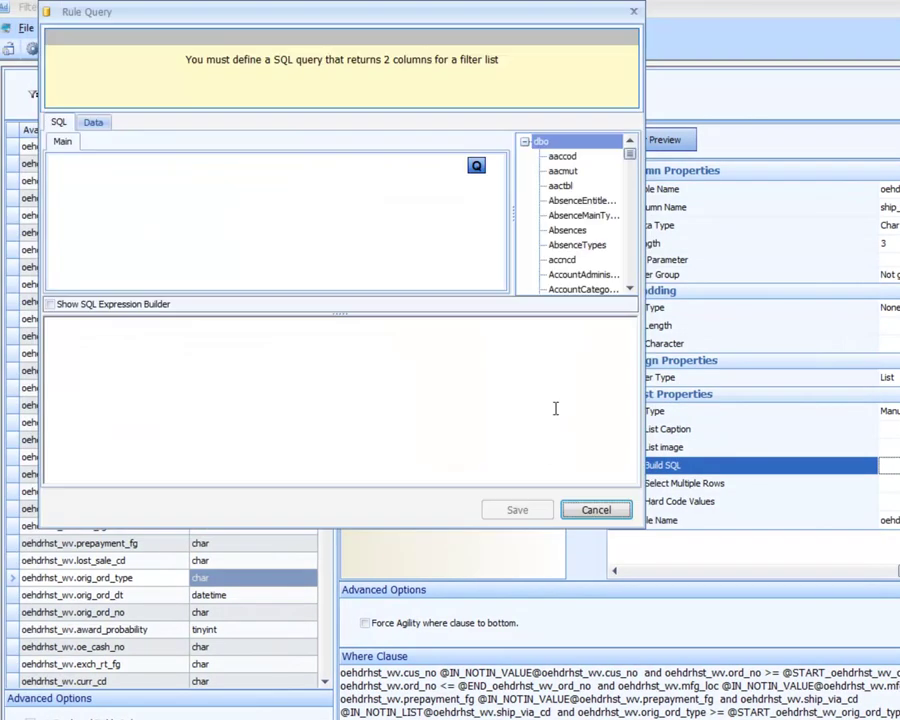
left_click(580, 276)
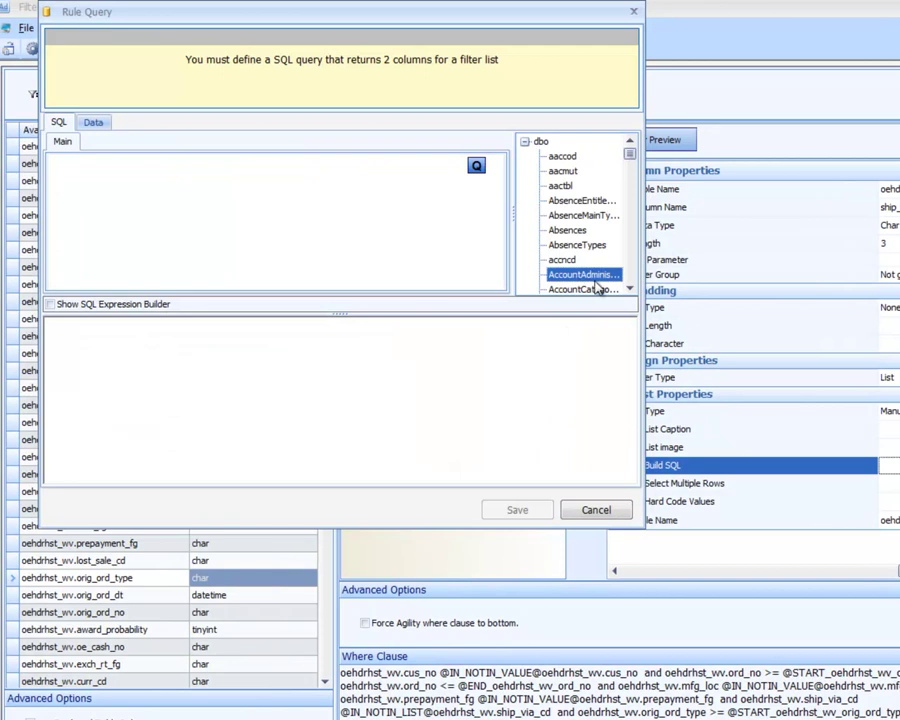
type("sy")
key("Down")
key("Down")
key("Down")
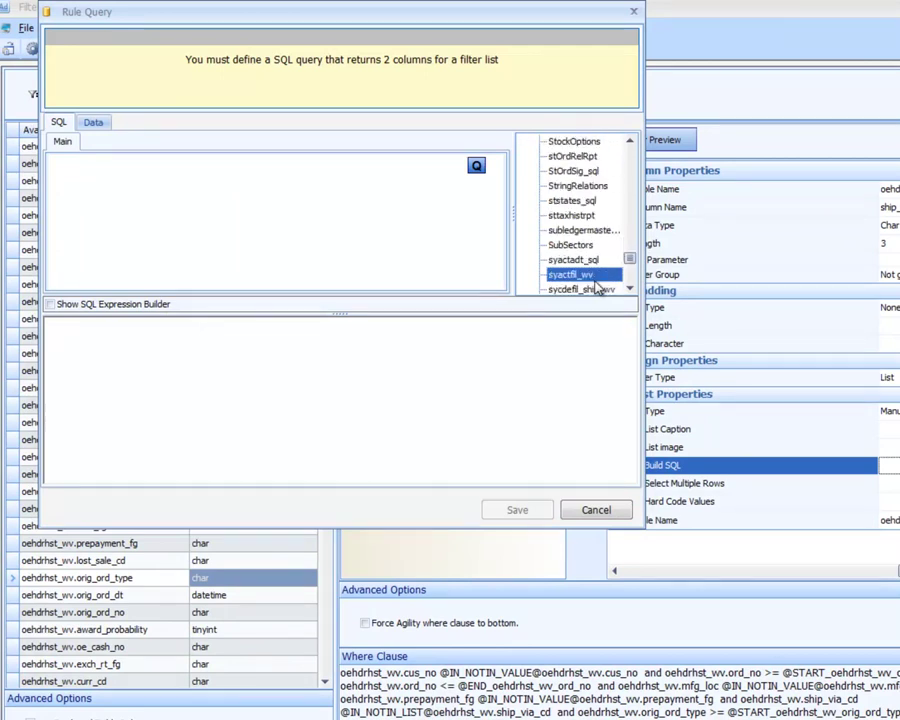
key("Up")
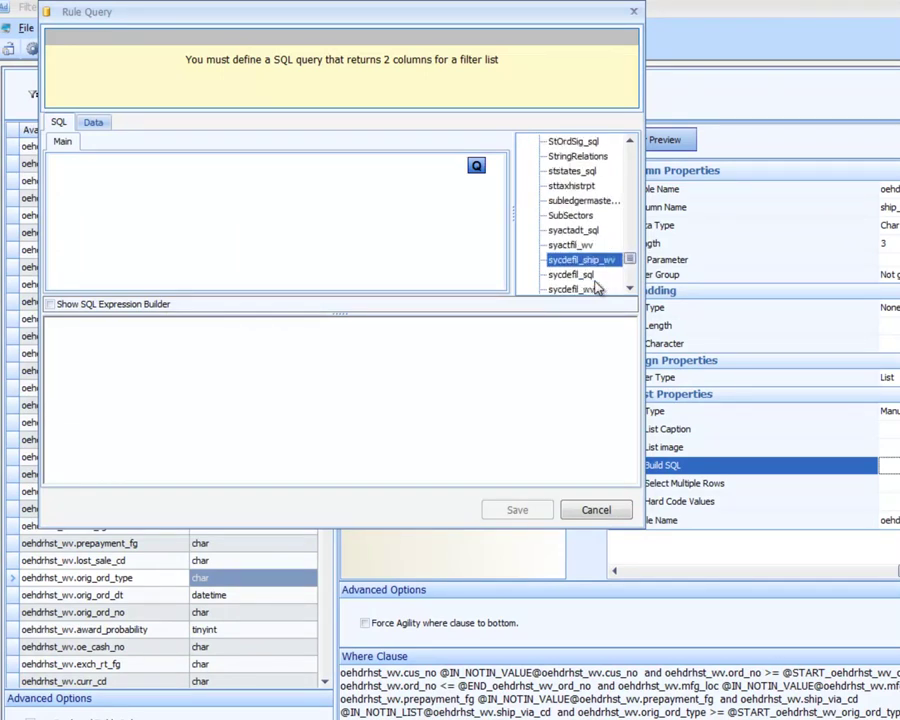
double_click(580, 262)
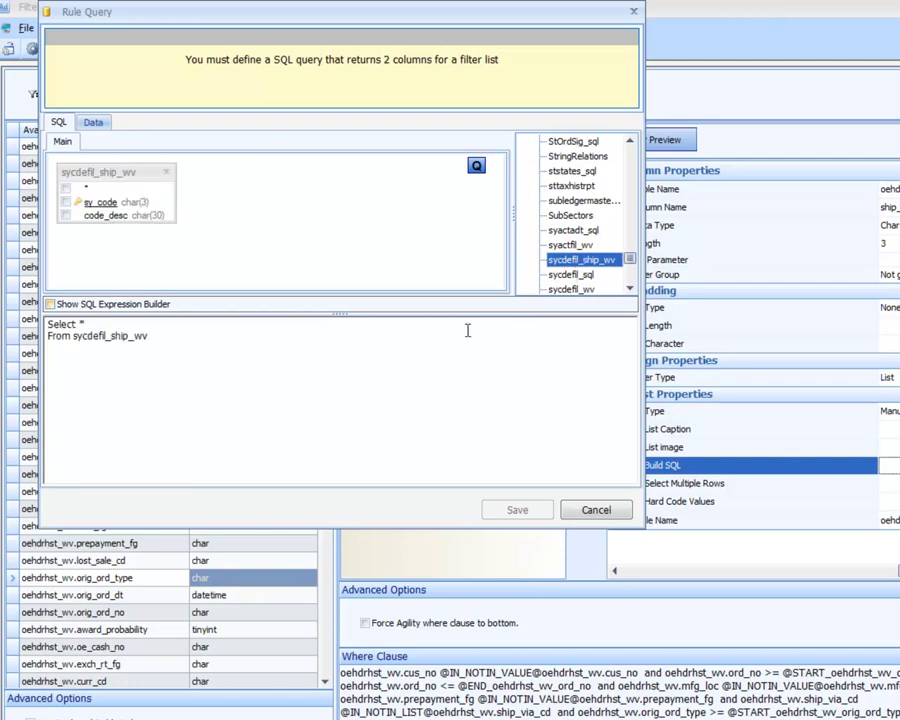
Step: Include the sy_code and code_desc columns in the ship-via query and alias sy_code as 'Code'
left_click(66, 204)
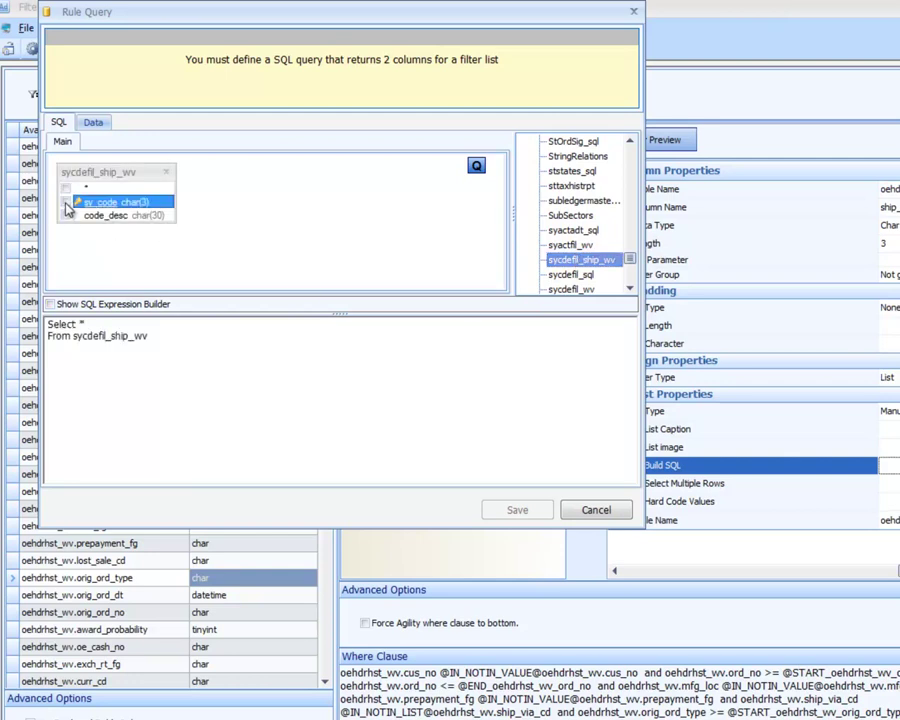
left_click(66, 216)
left_click(197, 326)
type("as")
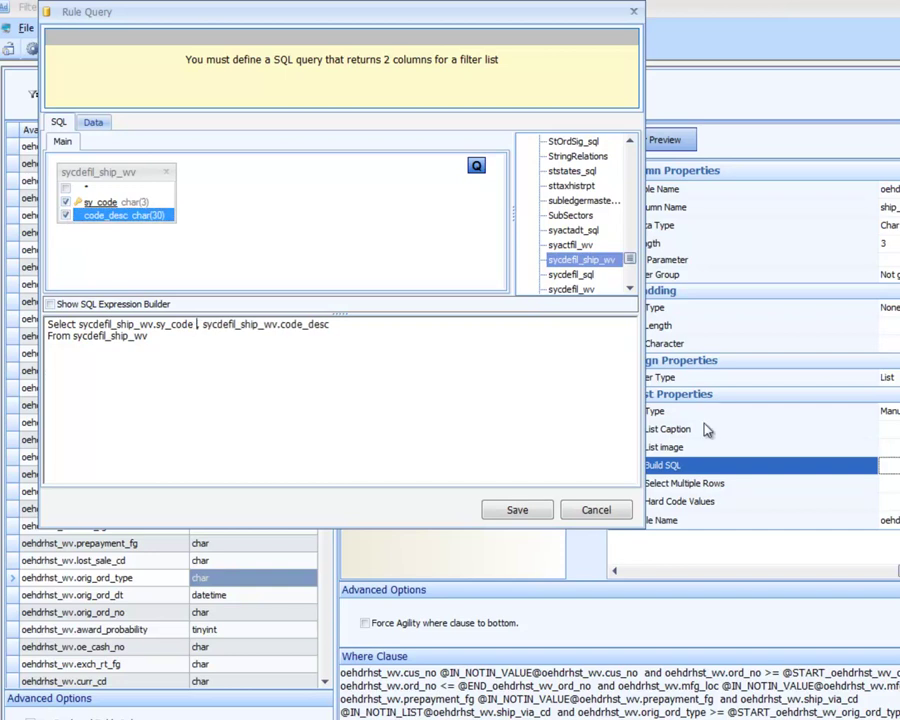
type(" 'Code")
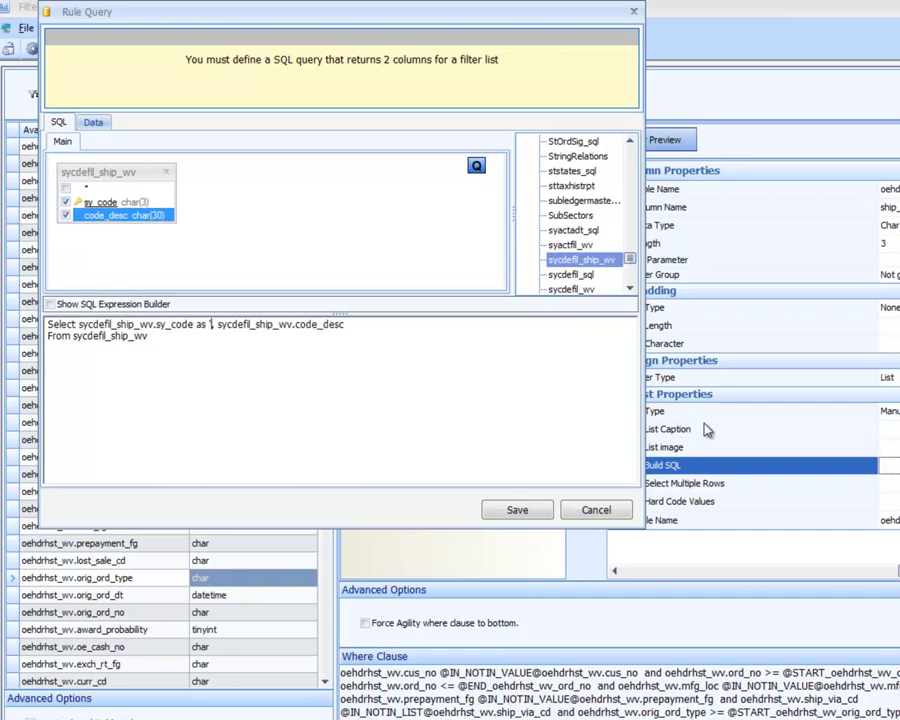
type("'")
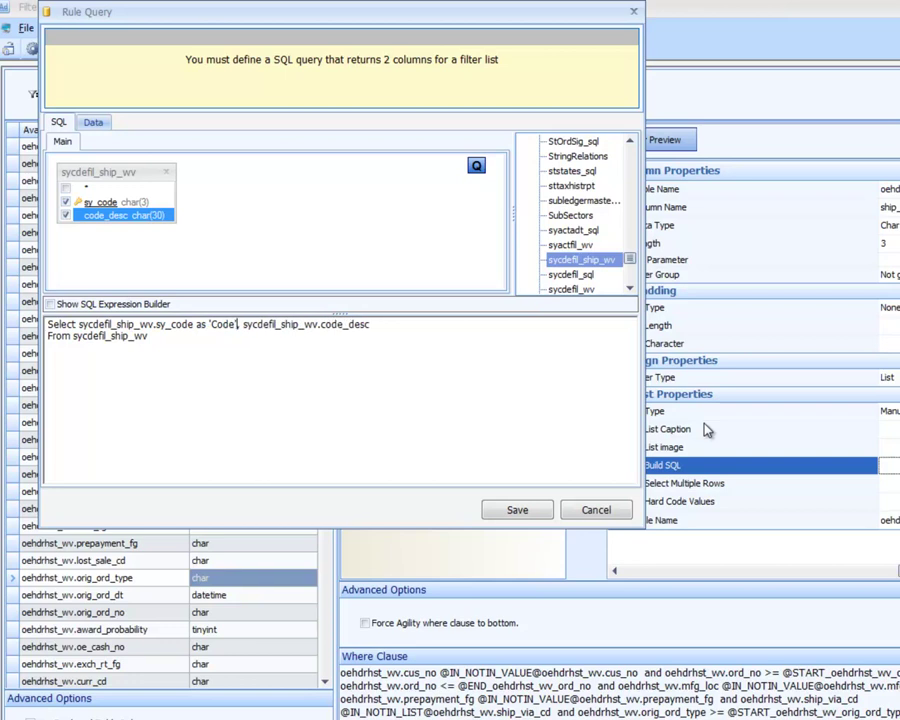
Step: Alias the code_desc column as 'Desc' in the ship-via query and save it
key("Right")
key("Right")
key("Right")
key("Right")
key("Right")
key("Right")
key("Right")
key("Right")
key("Right")
key("Right")
key("Right")
key("Right")
key("Right")
key("Right")
key("Right")
key("Right")
key("Right")
key("Right")
key("Right")
key("Right")
type("as 'Desc")
left_click(517, 510)
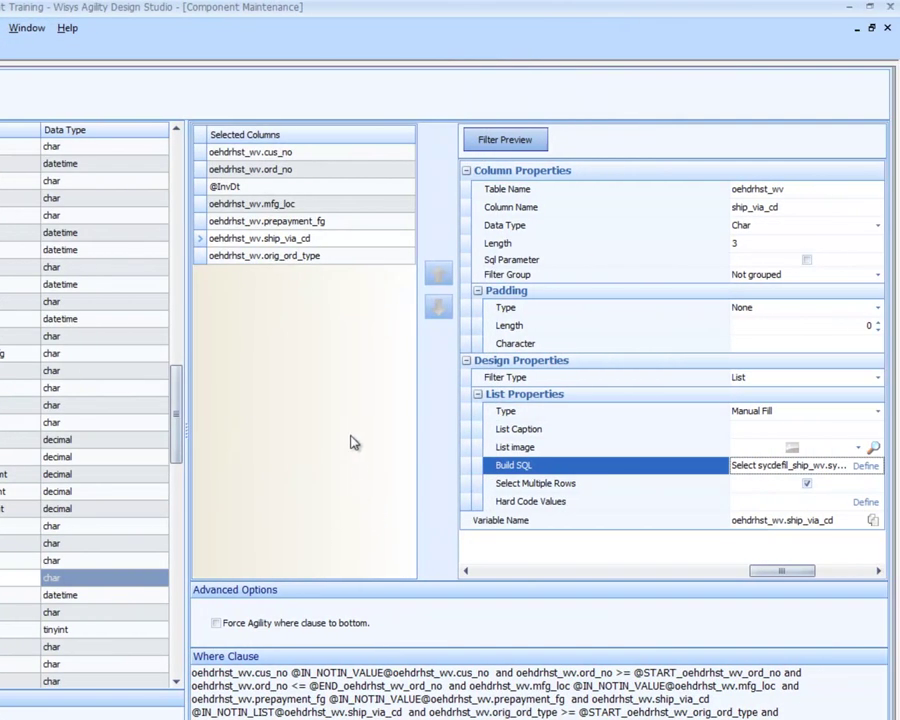
Step: Set the orig_ord_type column's filter type to List, keeping Hard code as the list type
left_click(310, 258)
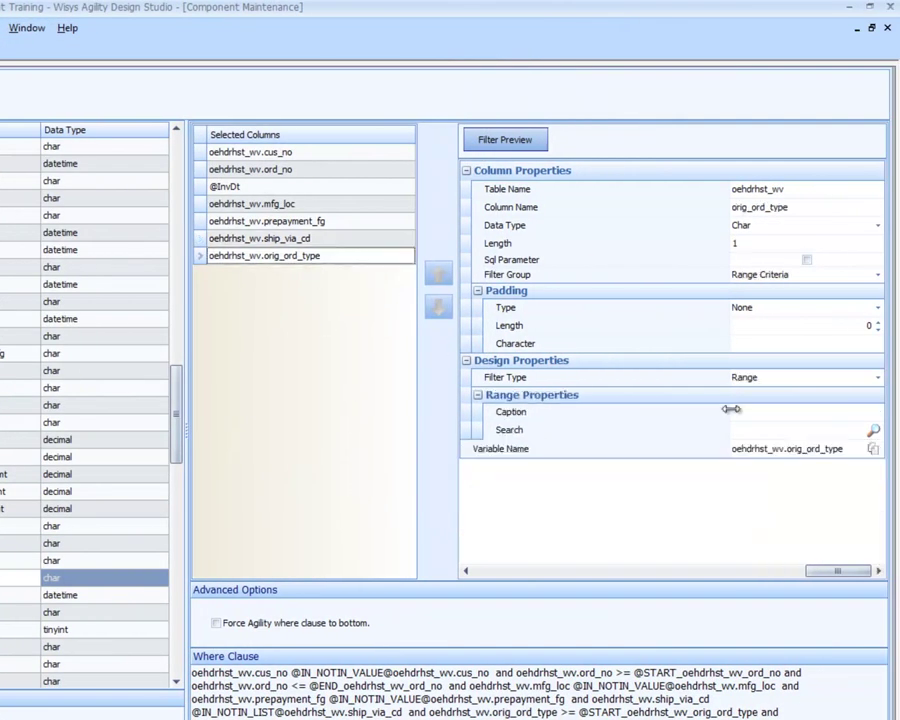
left_click(781, 379)
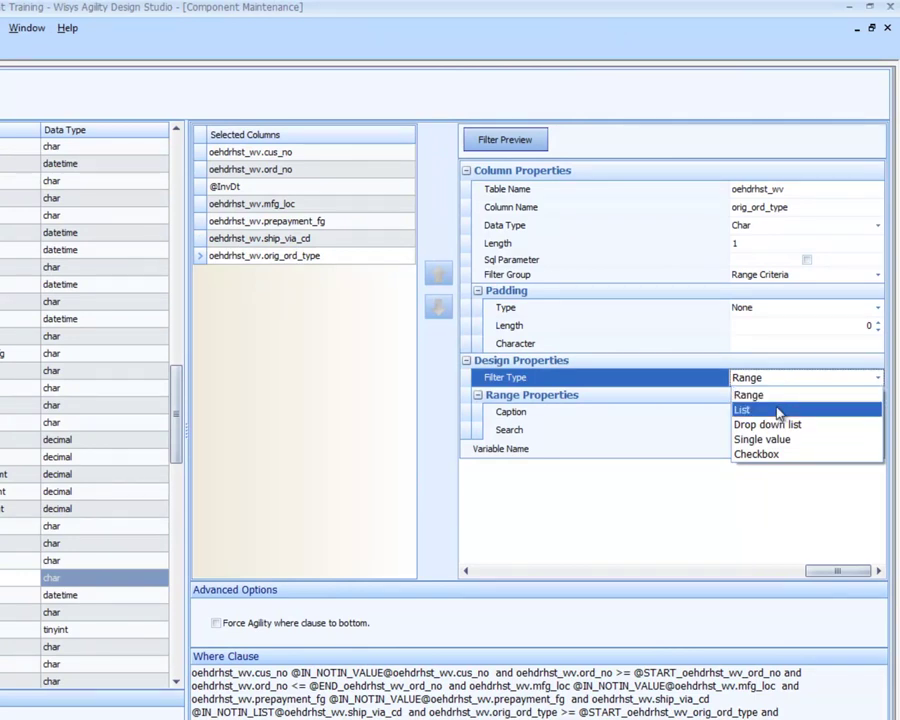
left_click(779, 411)
left_click(778, 412)
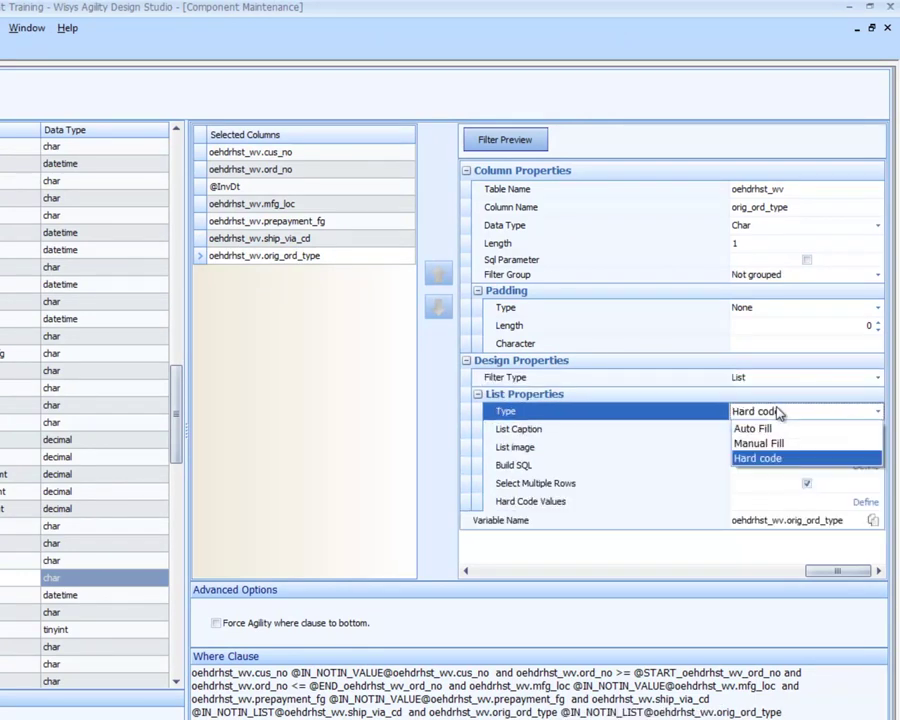
left_click(778, 413)
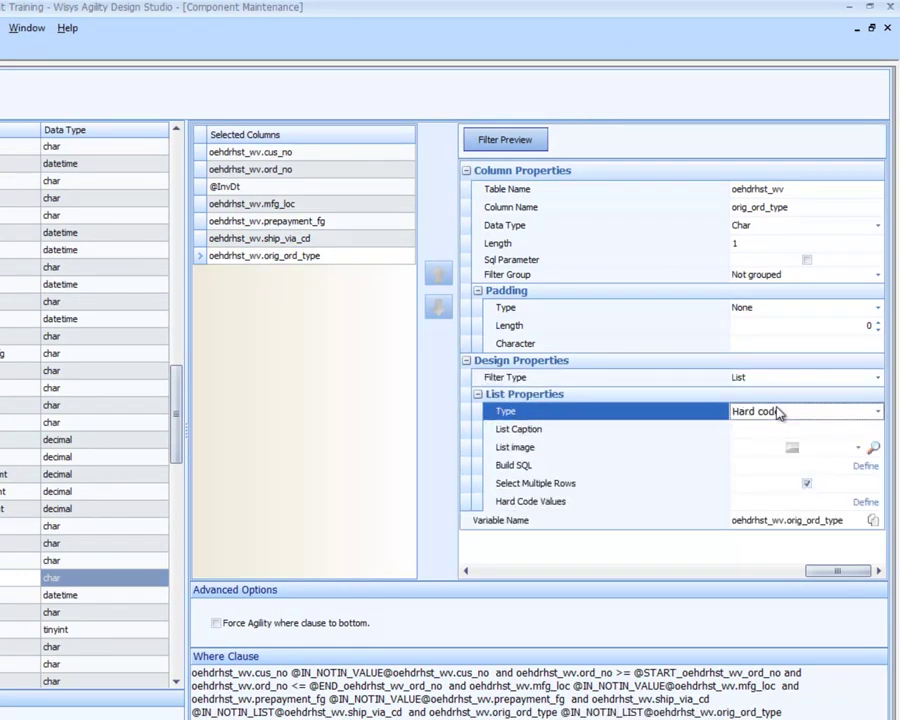
Step: Open the hard code values of the orig_ord_type list and add value O with display text Order
left_click(866, 502)
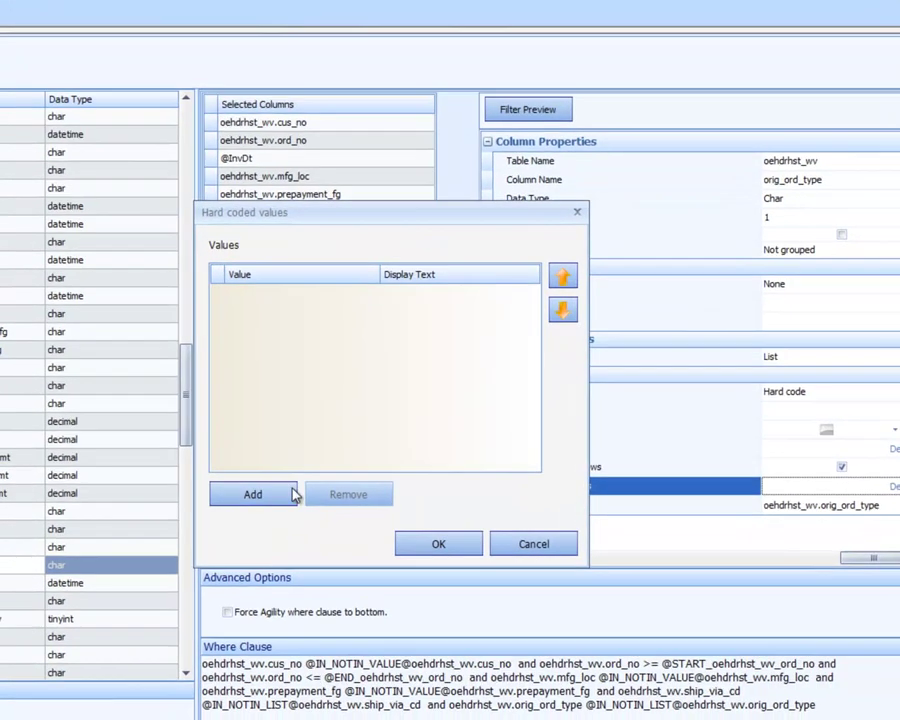
left_click(255, 510)
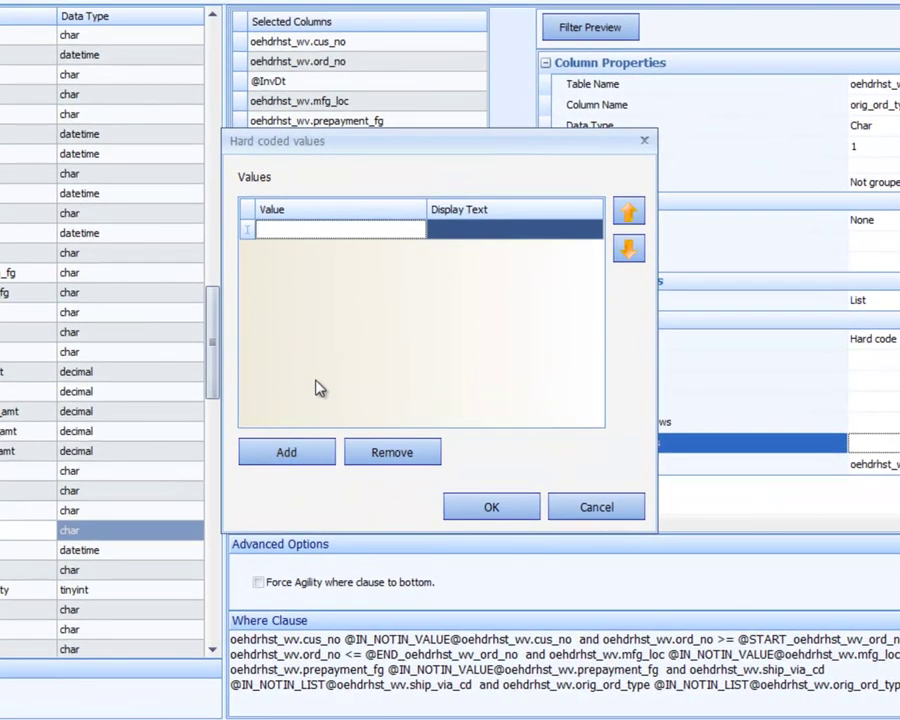
key("Tab")
type("O")
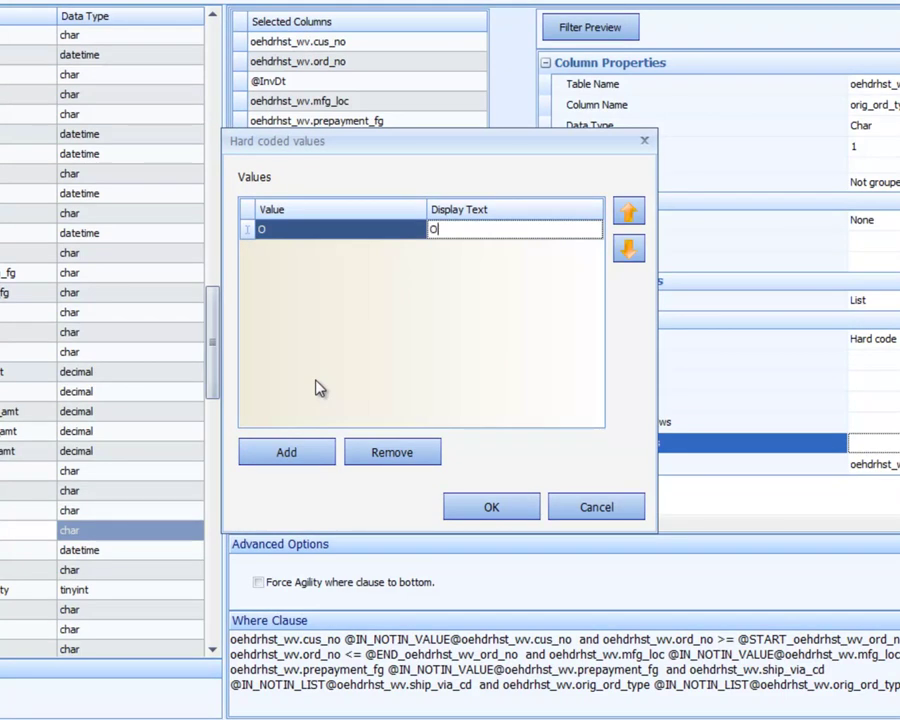
key("Tab")
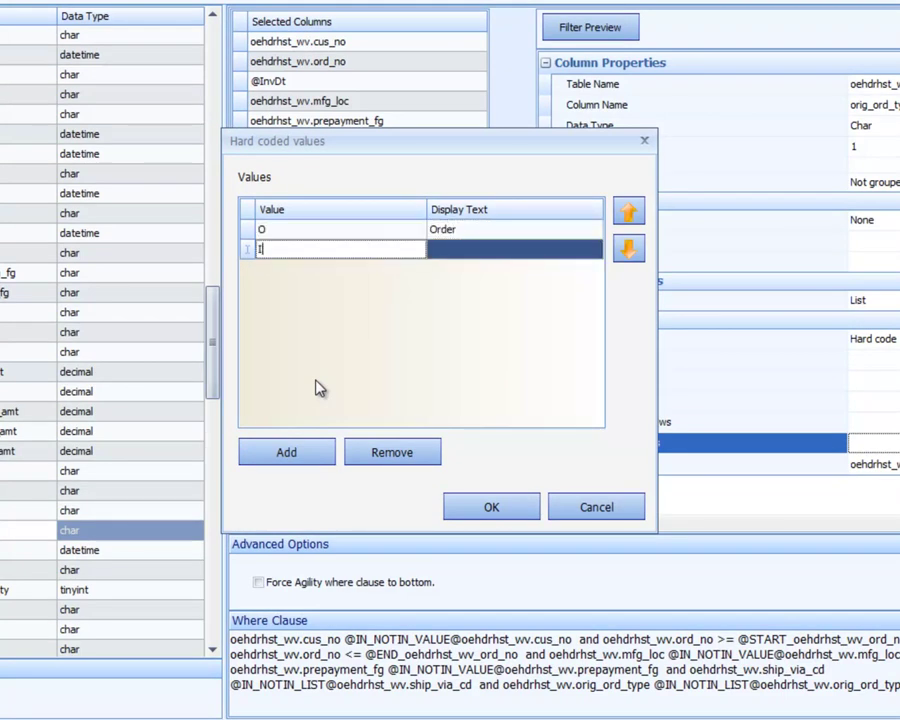
Step: Add the values I as Invoice and C as Credit to the hard-coded order type list and confirm it
type("I")
key("Tab")
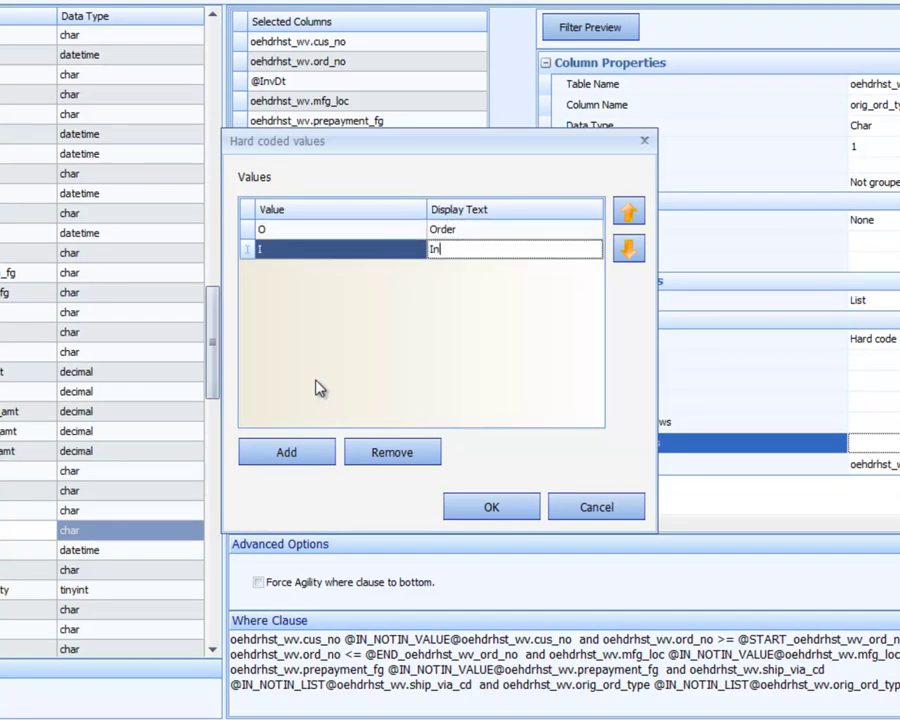
type("Invoice")
key("Tab")
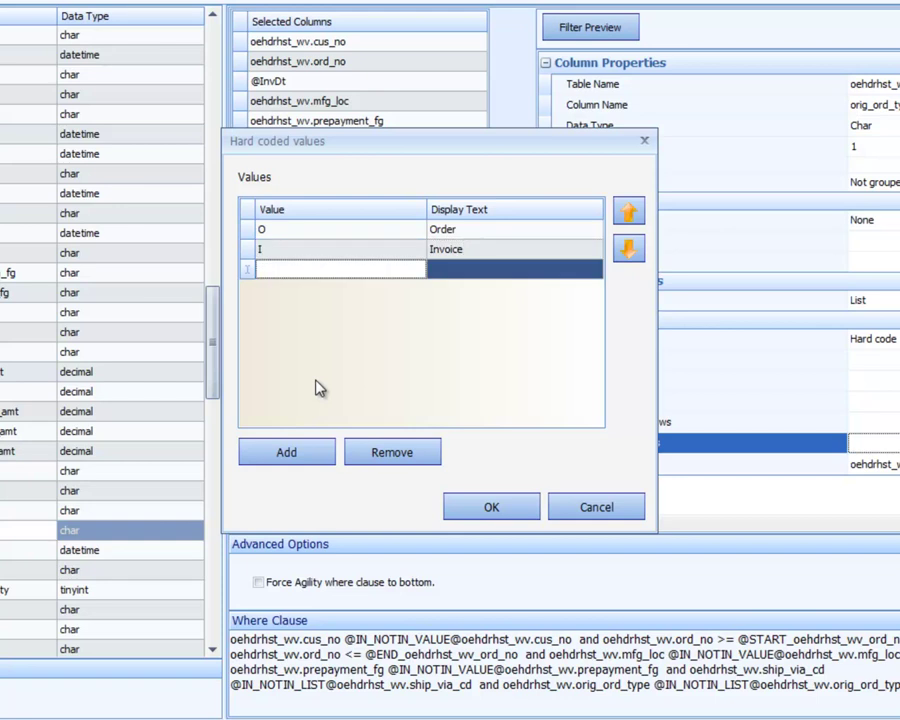
type("C")
key("Tab")
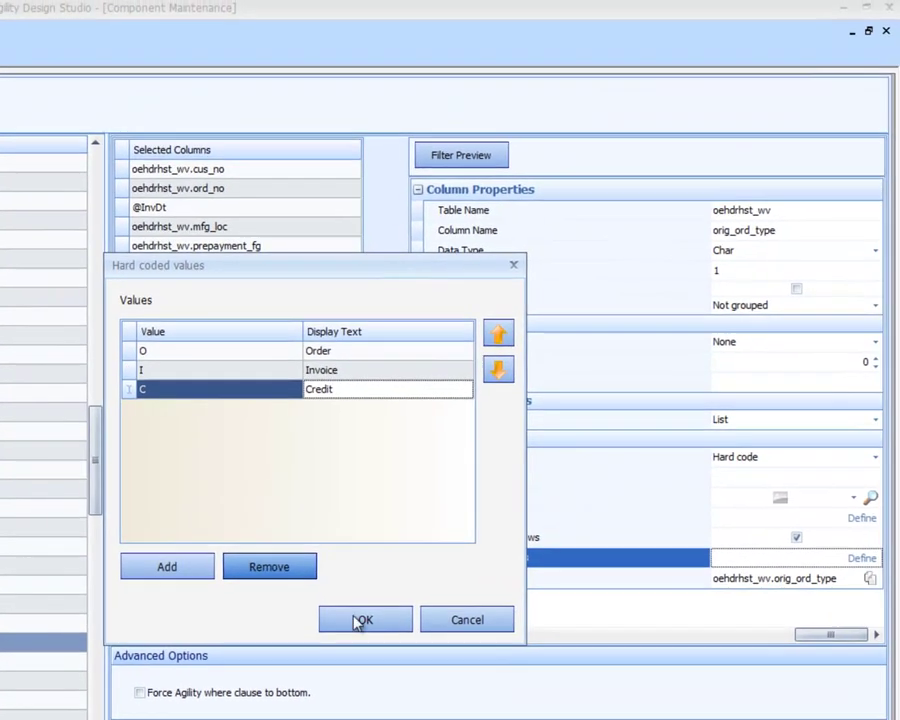
left_click(491, 507)
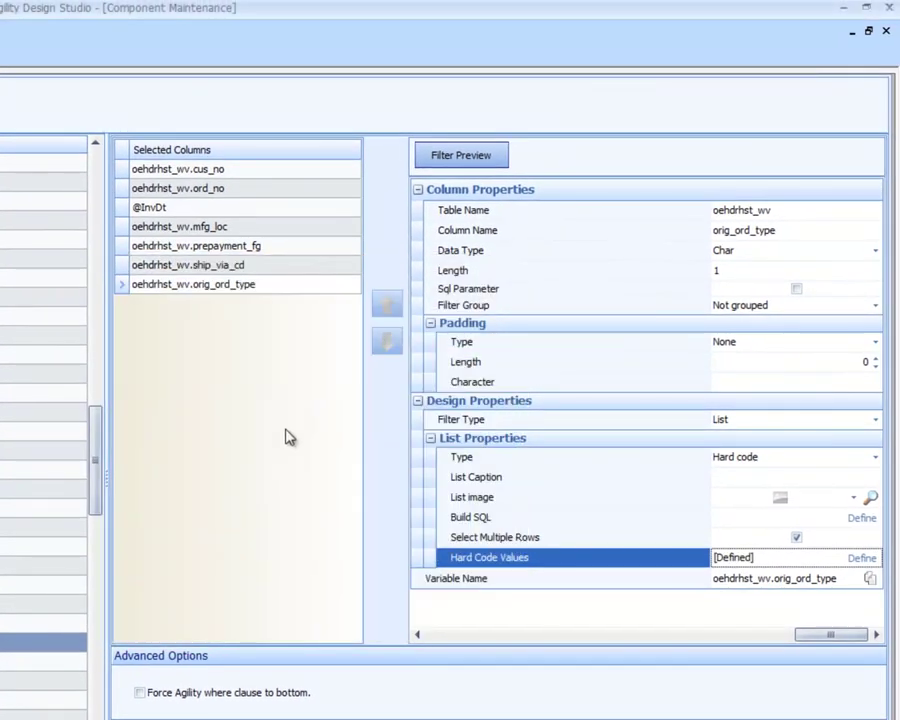
Step: Review the filter settings of the mfg_loc, prepayment_fg, ship_via_cd and orig_ord_type columns
left_click(214, 229)
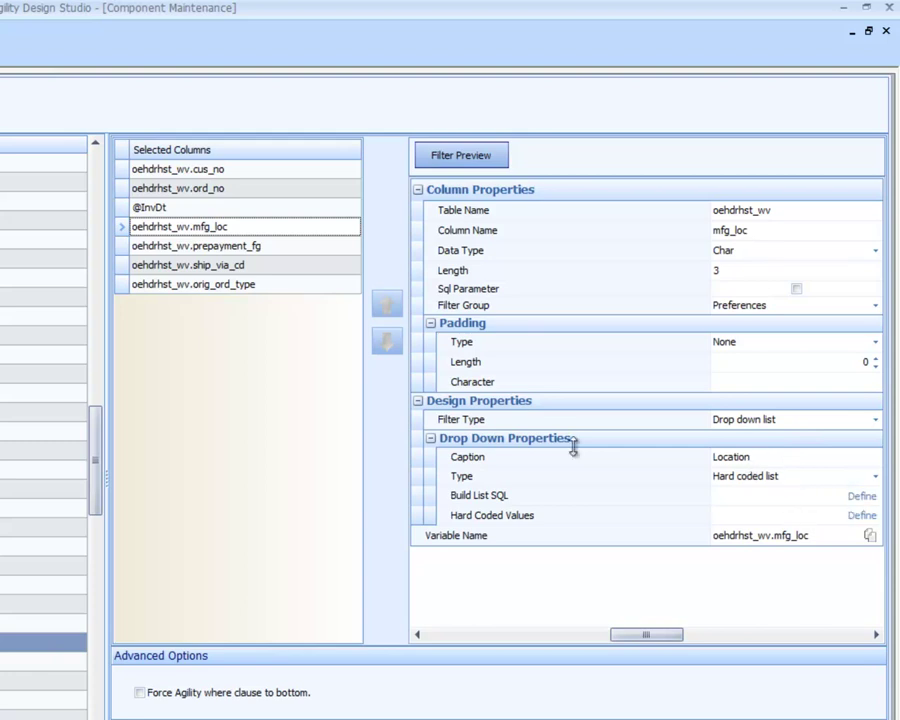
left_click(252, 252)
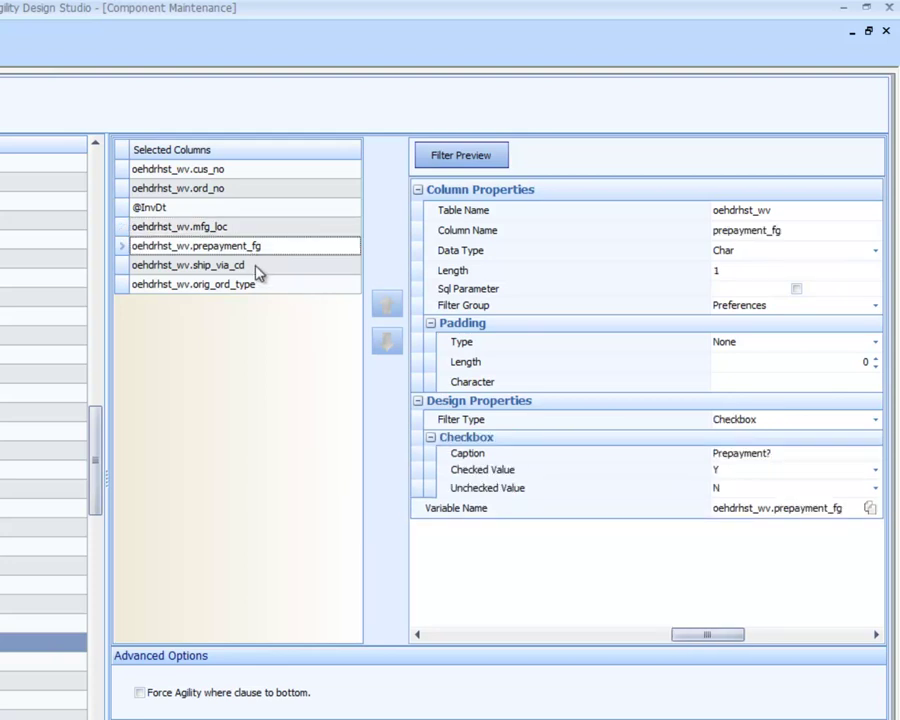
left_click(257, 270)
left_click(259, 285)
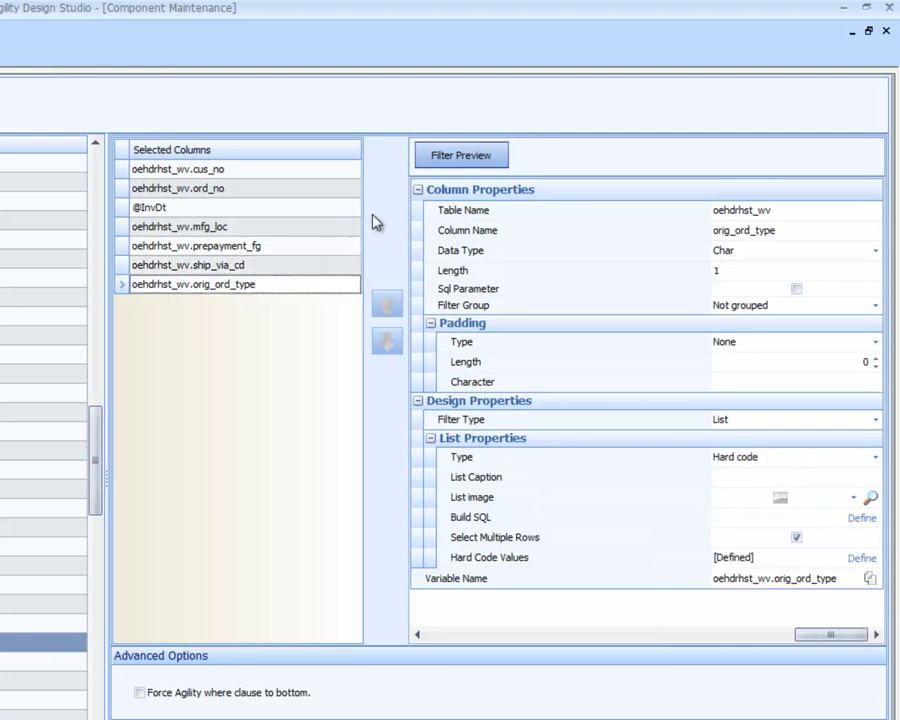
Step: Preview the filter, fill the order number and customer defaults, and set the Inv Date to 1/1/2010
left_click(445, 156)
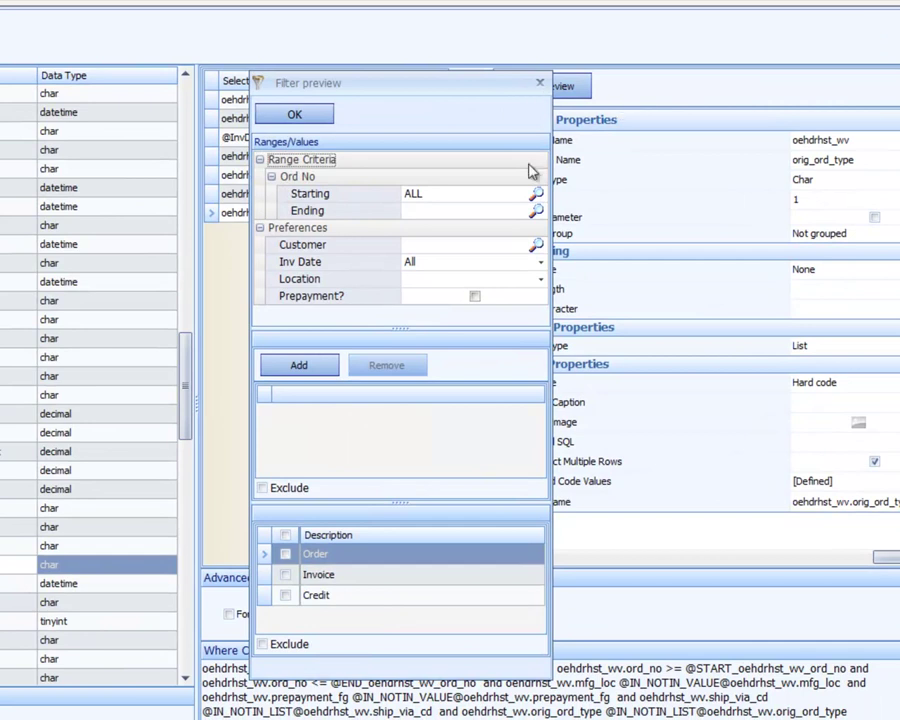
left_click(441, 194)
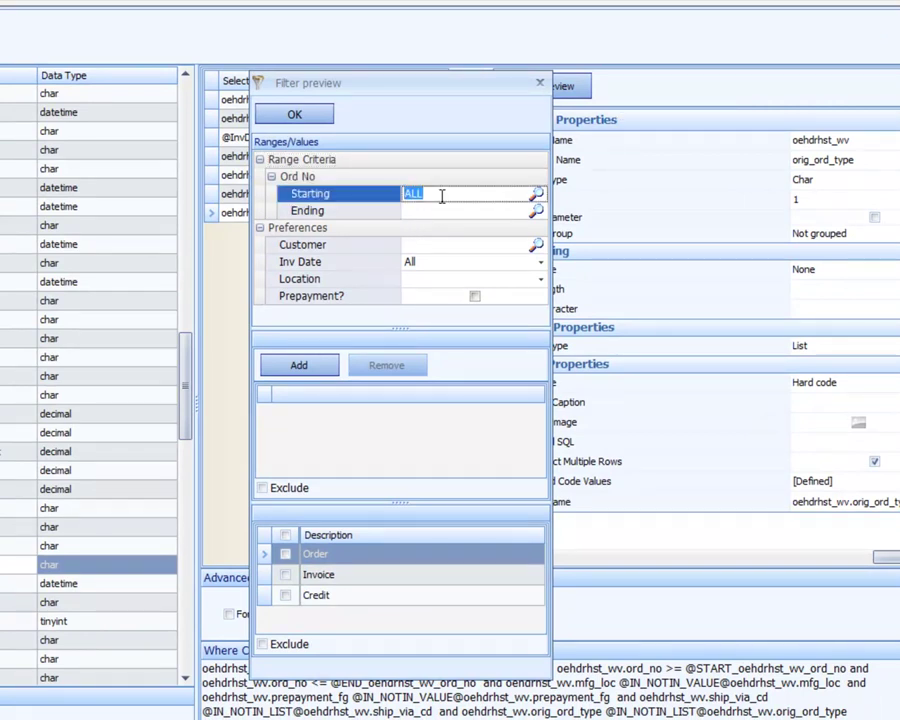
key("Tab")
key("Tab")
key("Tab")
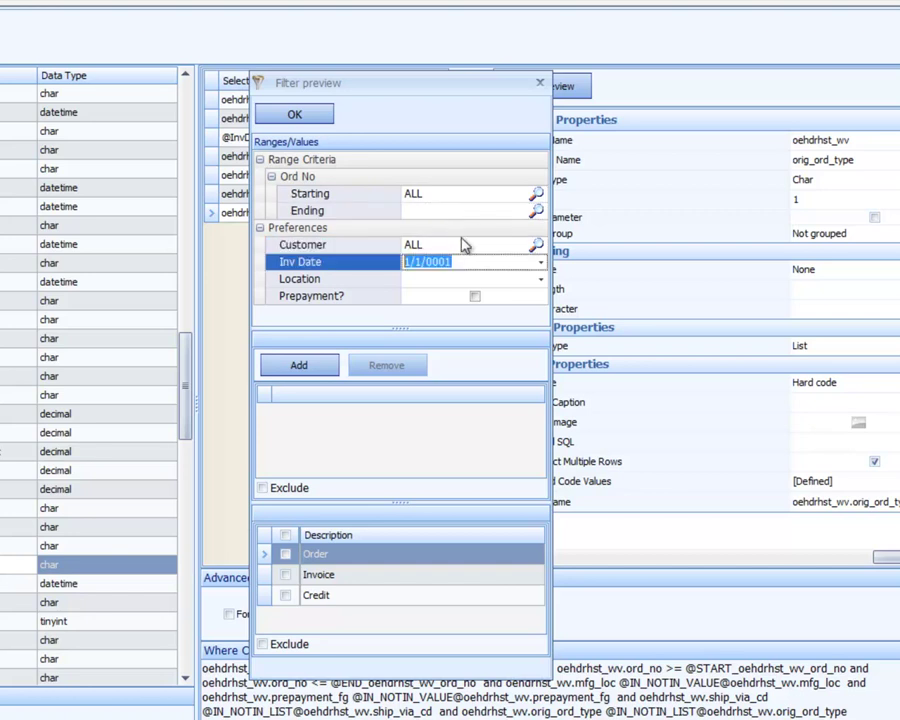
left_click(539, 262)
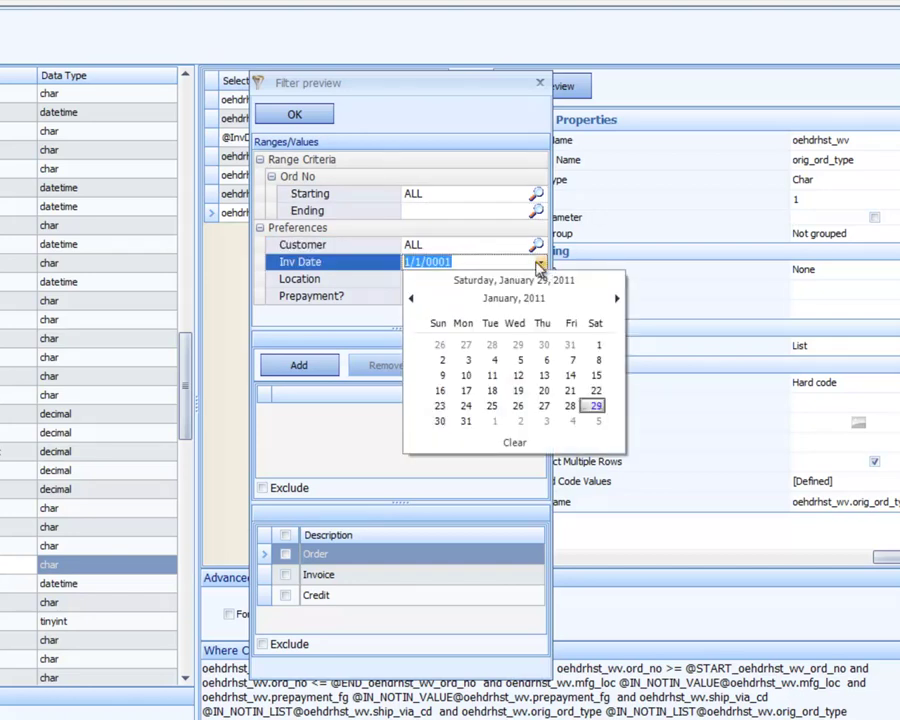
left_click(514, 300)
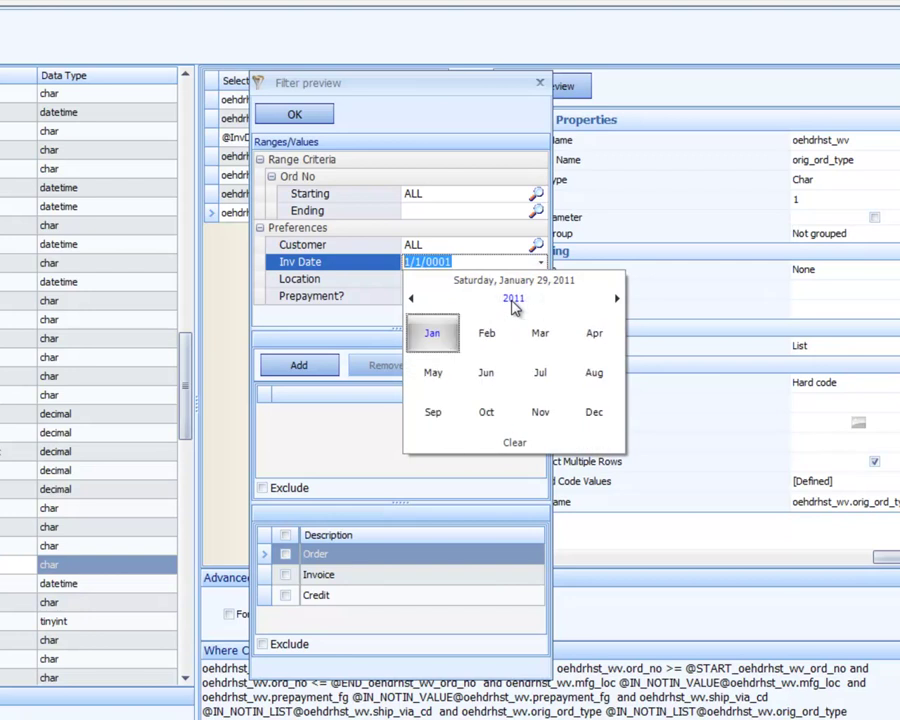
left_click(410, 299)
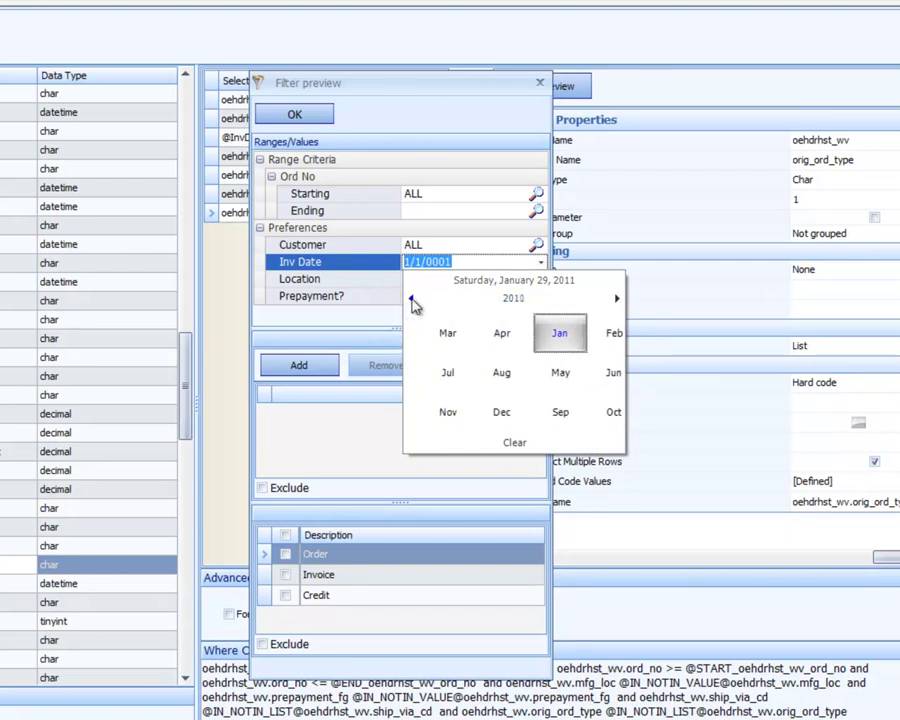
left_click(434, 336)
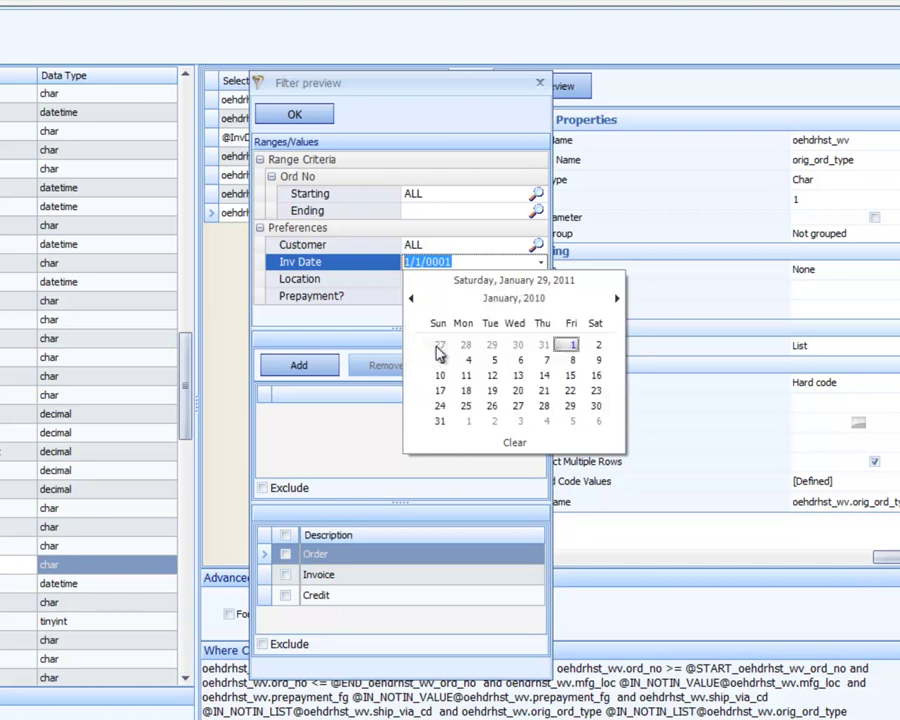
left_click(572, 346)
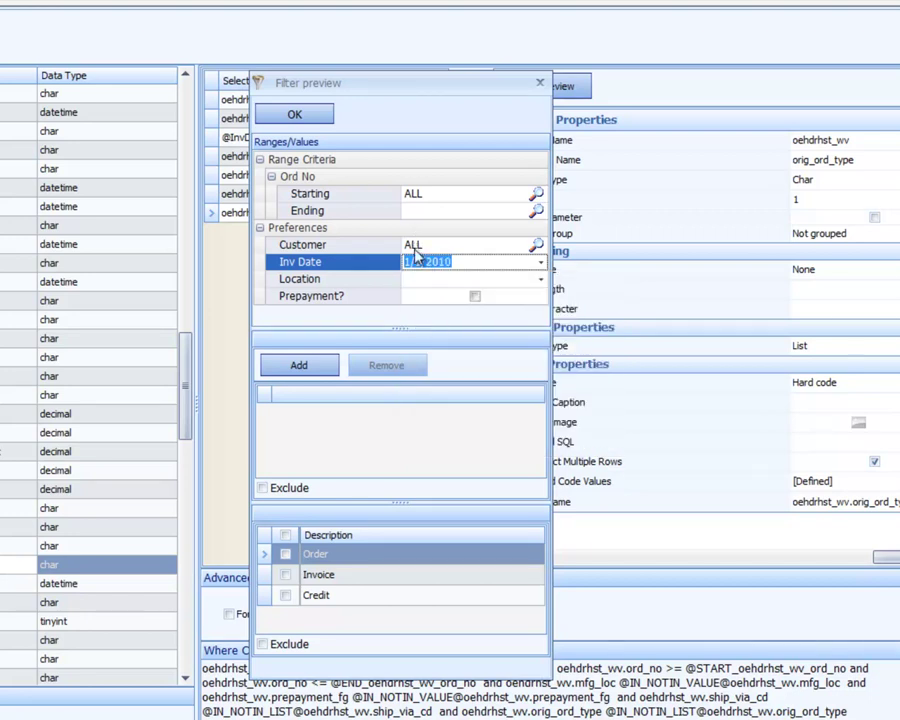
Step: Enter a customer number and enable Prepayment? in the filter preview, then close the preview
left_click(434, 246)
type("901")
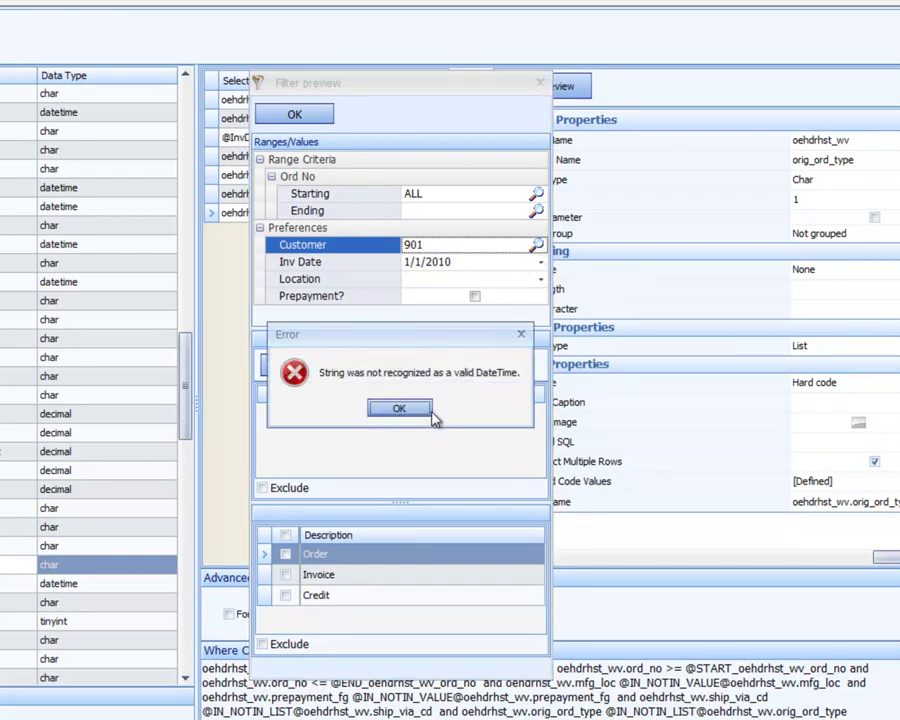
left_click(432, 410)
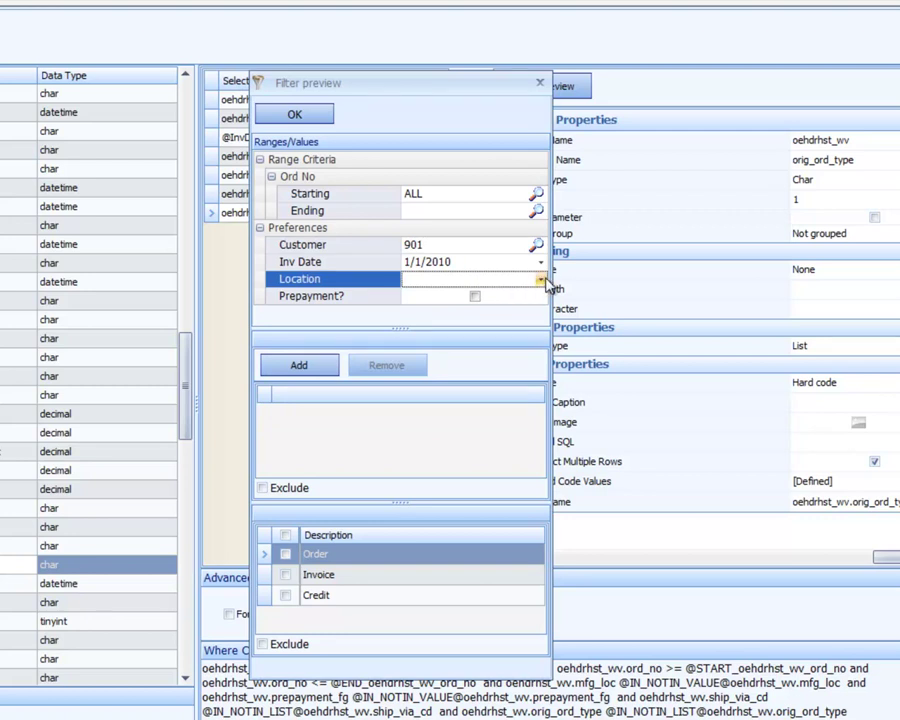
left_click(474, 300)
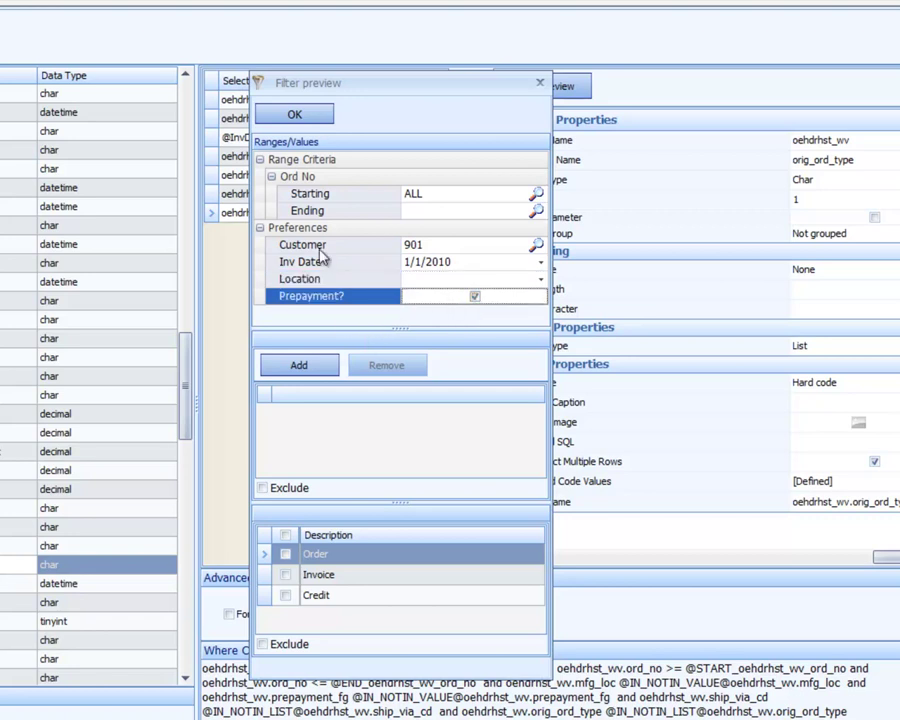
left_click(298, 115)
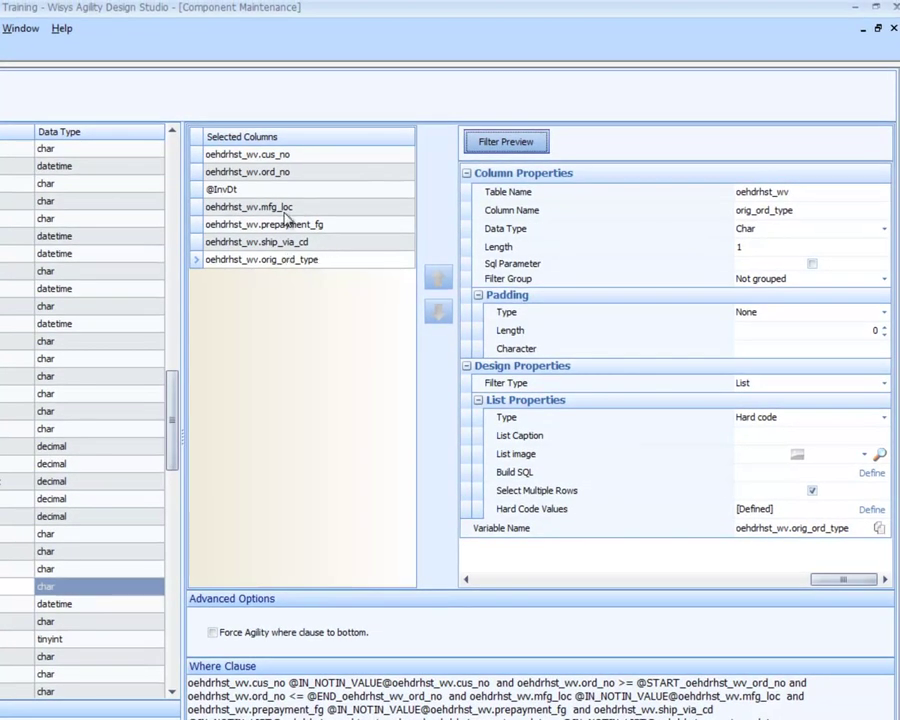
Step: Check the mfg_loc column's list query without changing it and set its drop-down type to Sql fill
left_click(287, 207)
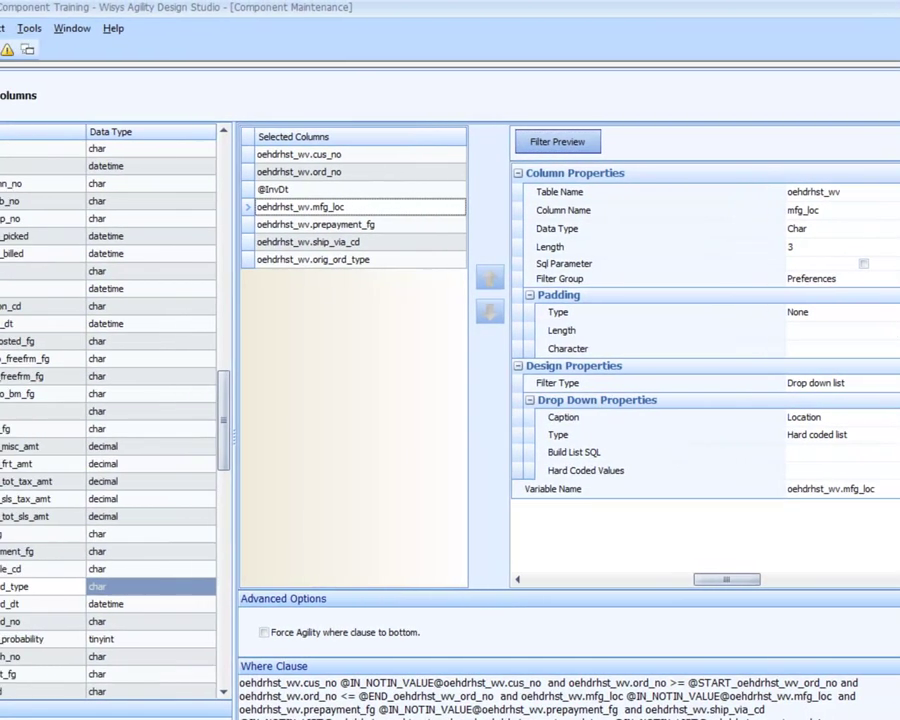
left_click(869, 452)
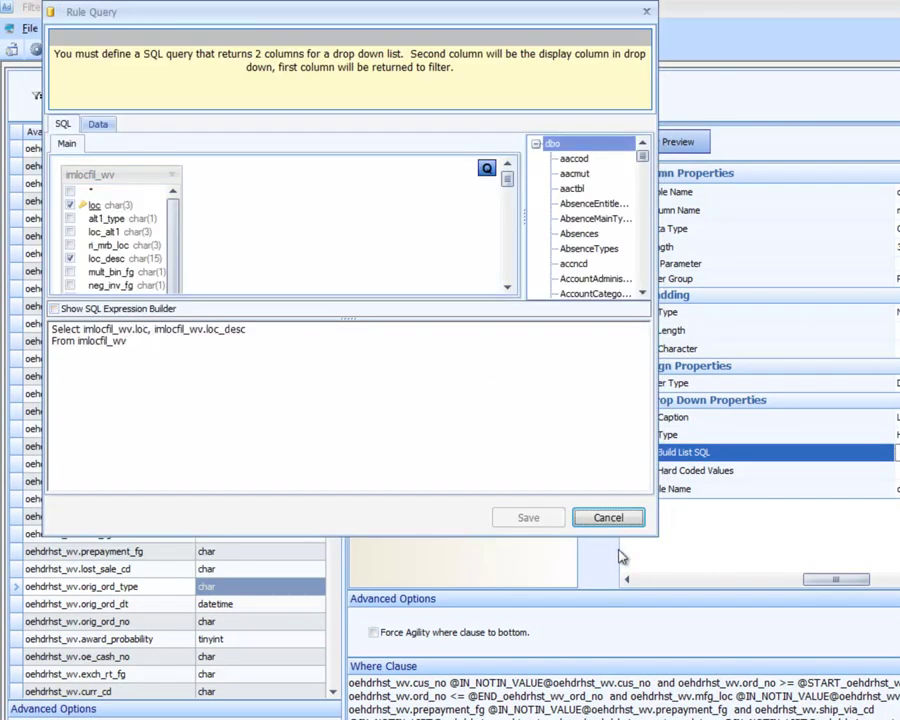
left_click(606, 517)
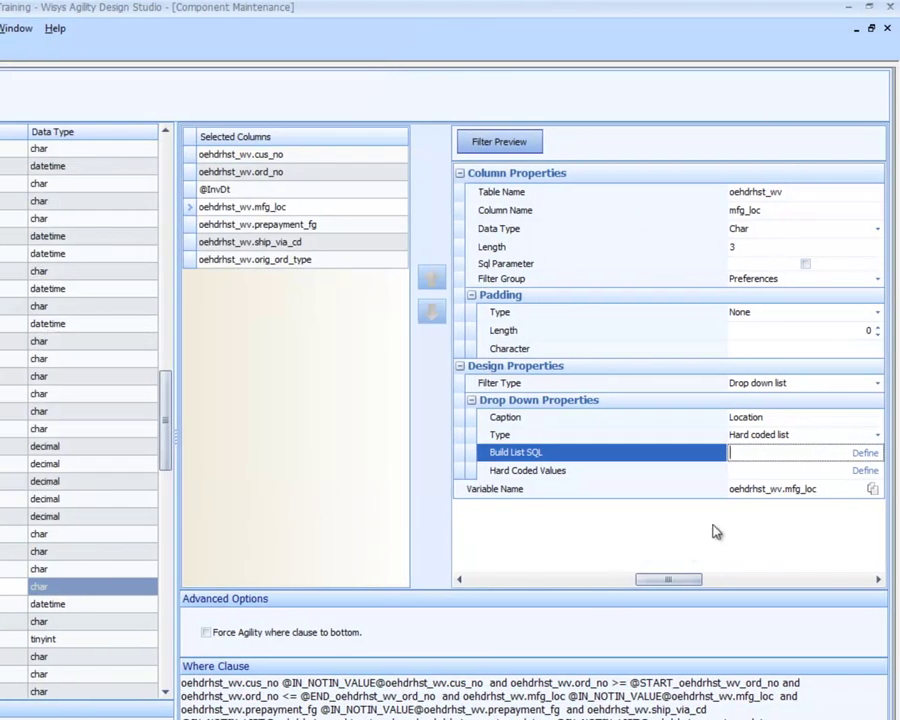
left_click(775, 386)
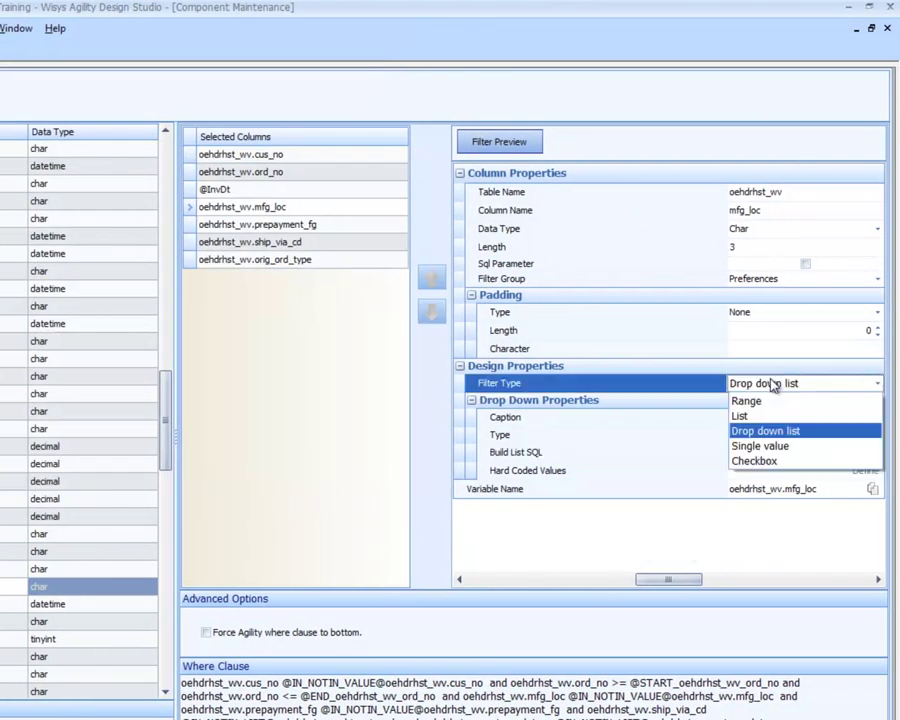
left_click(772, 385)
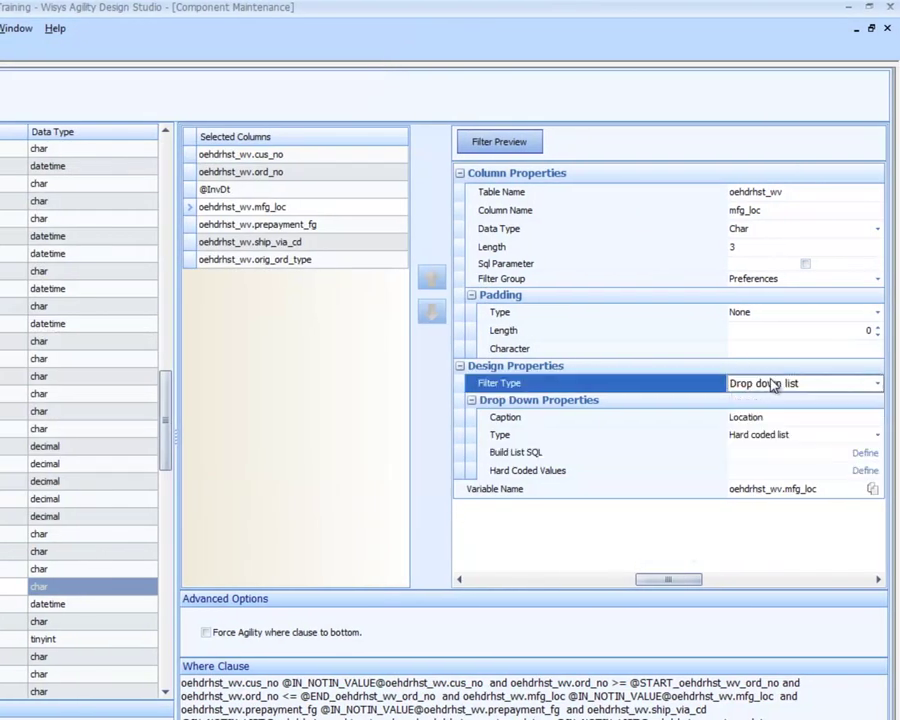
left_click(755, 444)
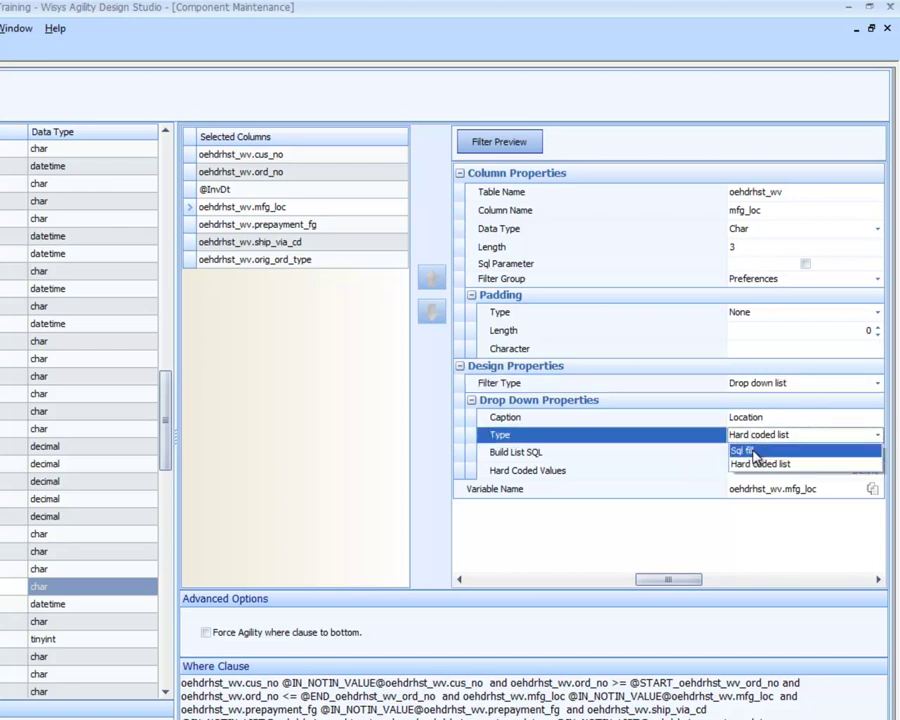
left_click(752, 450)
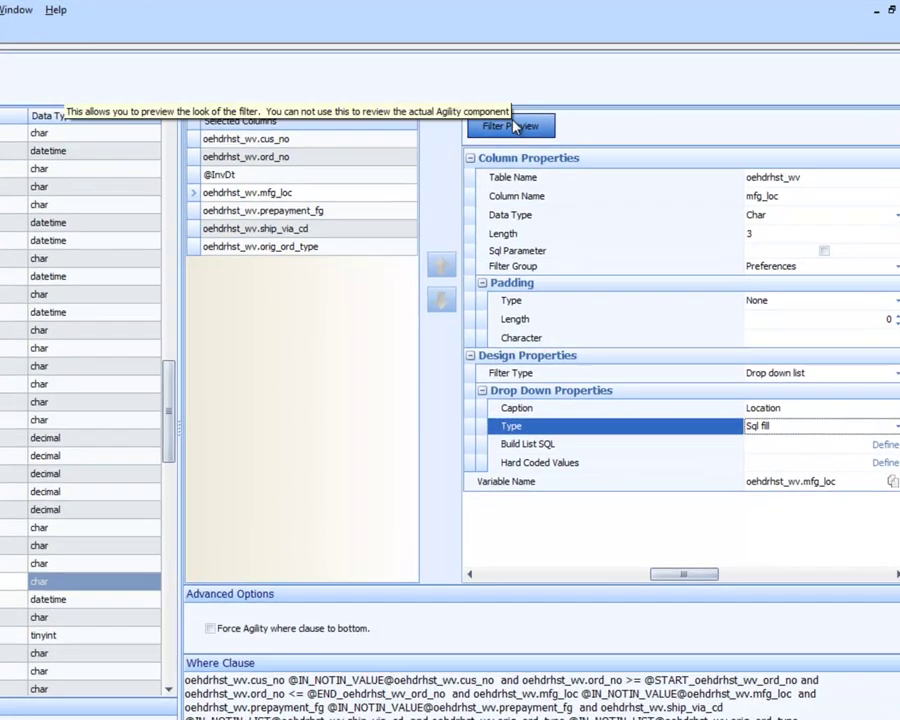
Step: Preview the filter again, choosing MA Inspection as the Location and adding UPS to the ship-via list
left_click(499, 141)
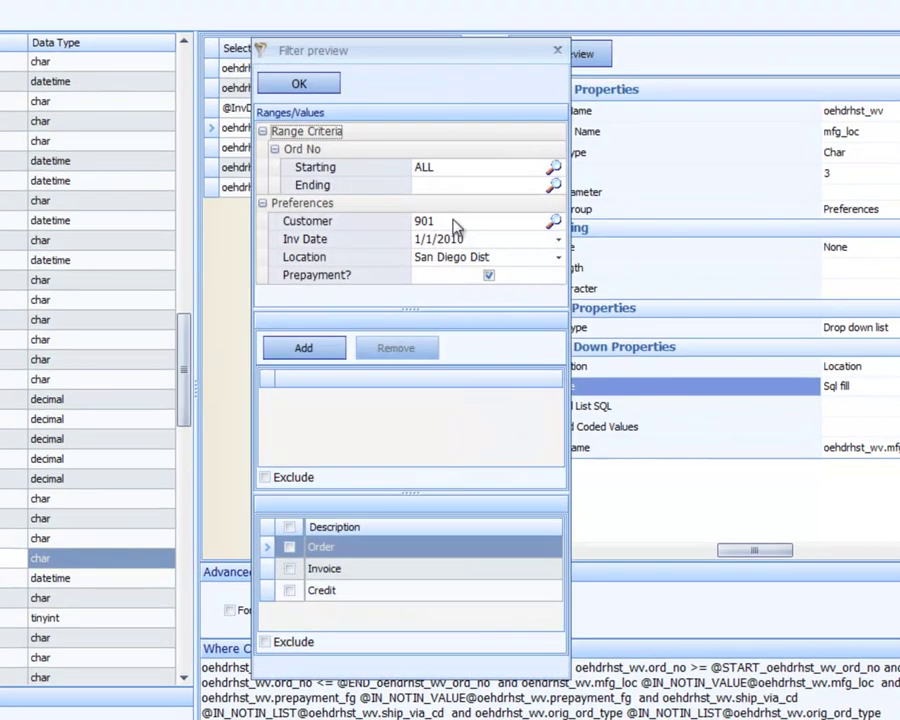
left_click(452, 258)
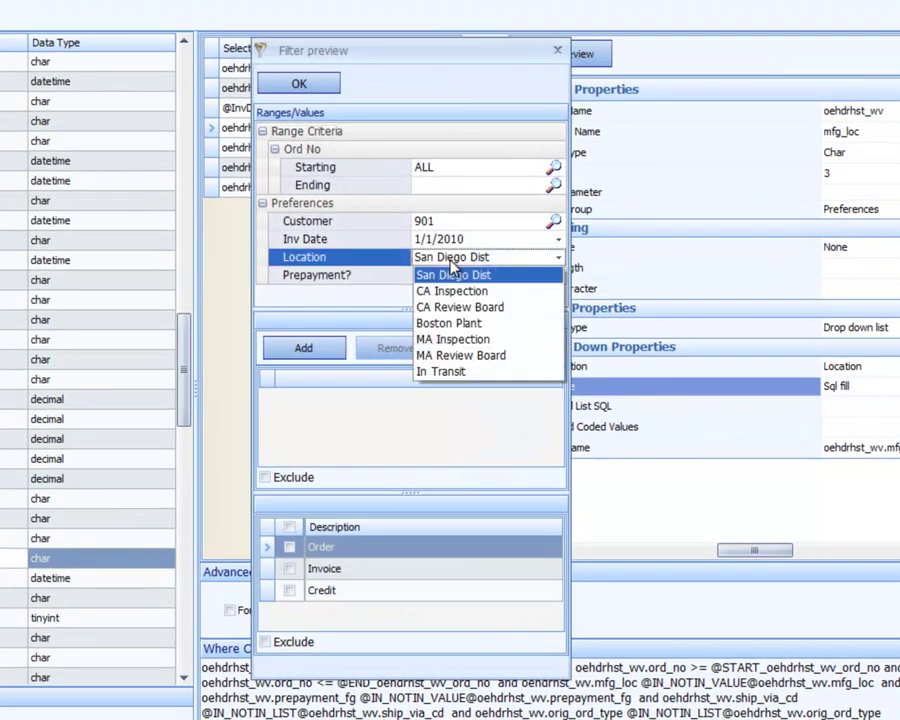
left_click(463, 340)
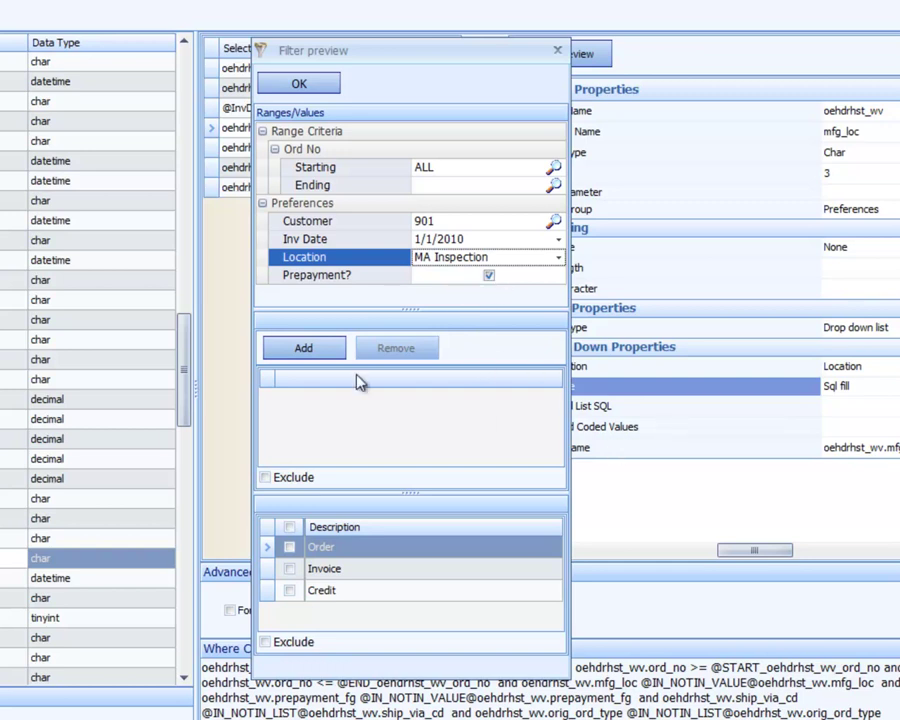
left_click(325, 353)
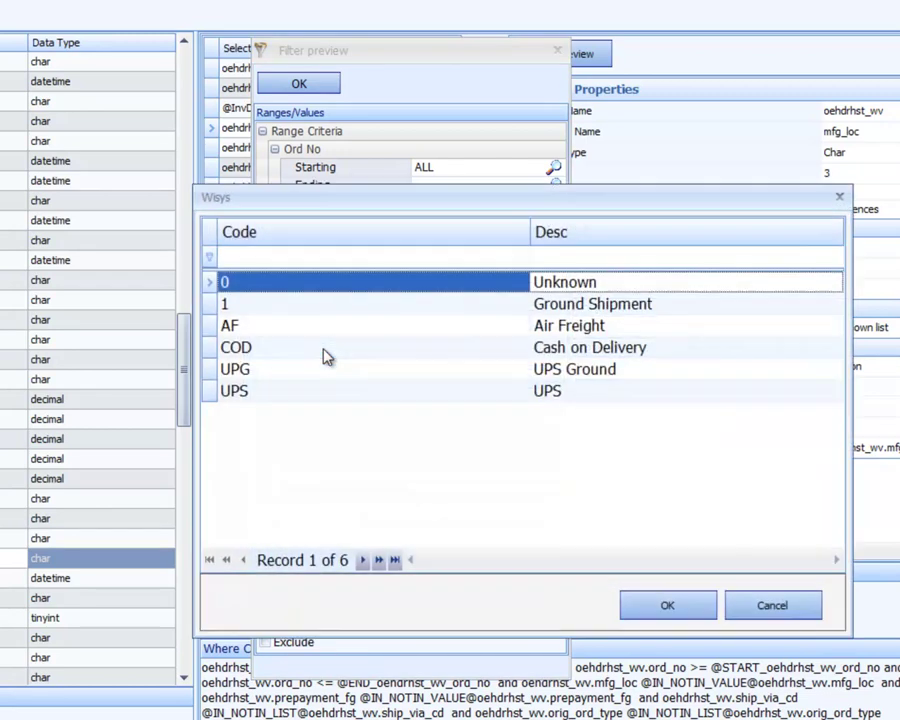
double_click(325, 395)
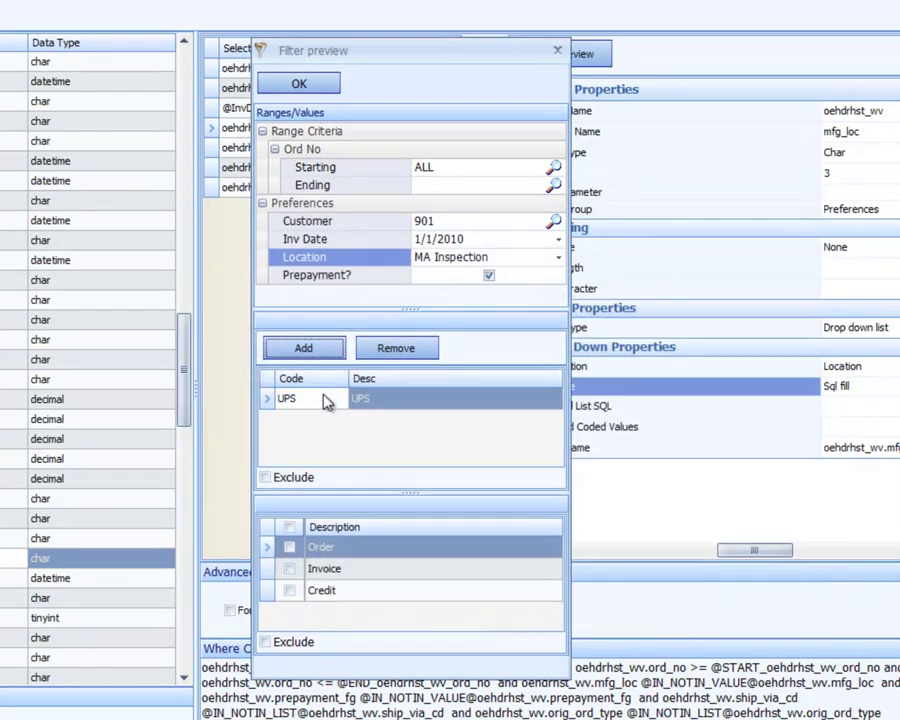
Step: Add COD to the ship-via list in the filter preview, select the Order, Invoice and Credit types, and accept the preview
left_click(333, 350)
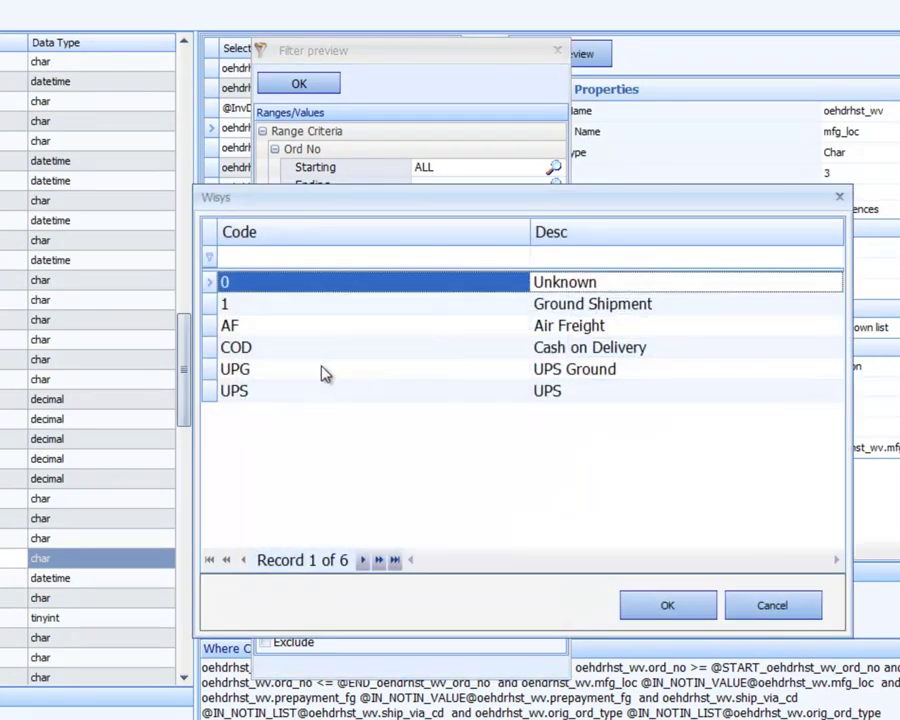
double_click(330, 350)
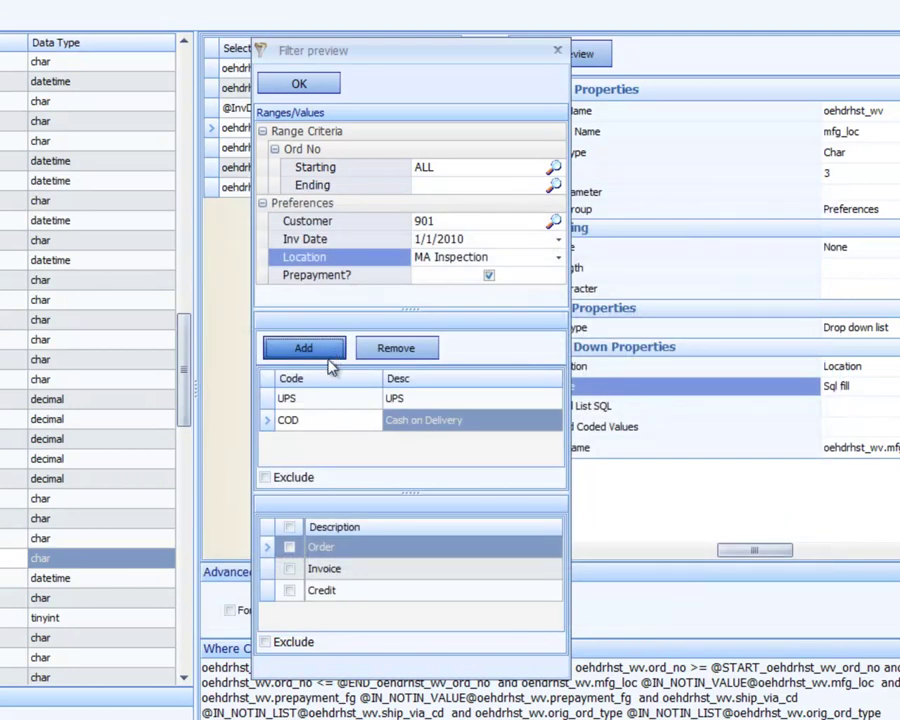
left_click(290, 548)
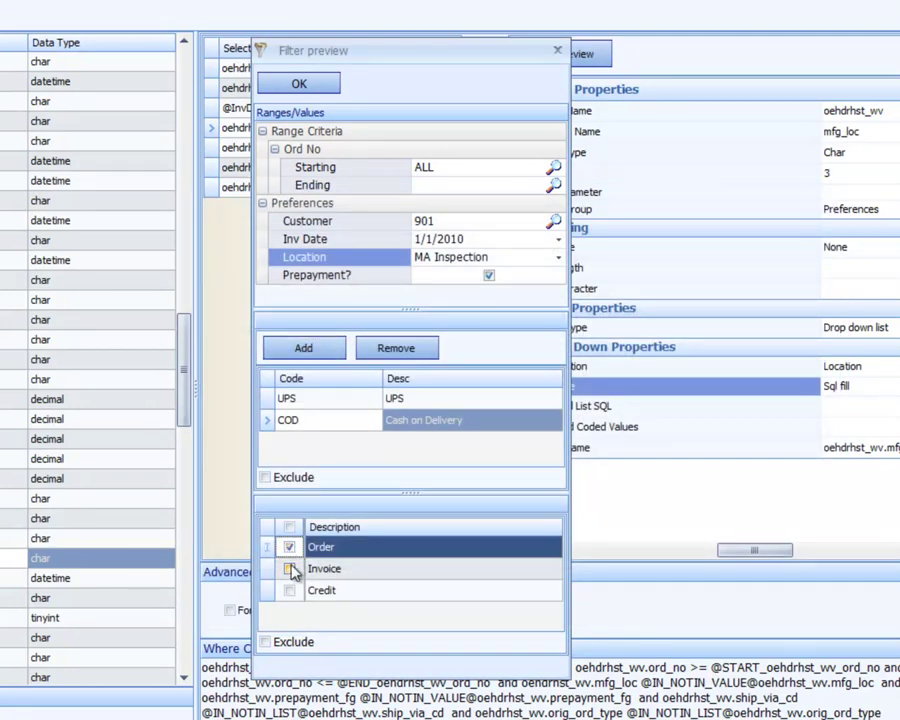
left_click(290, 569)
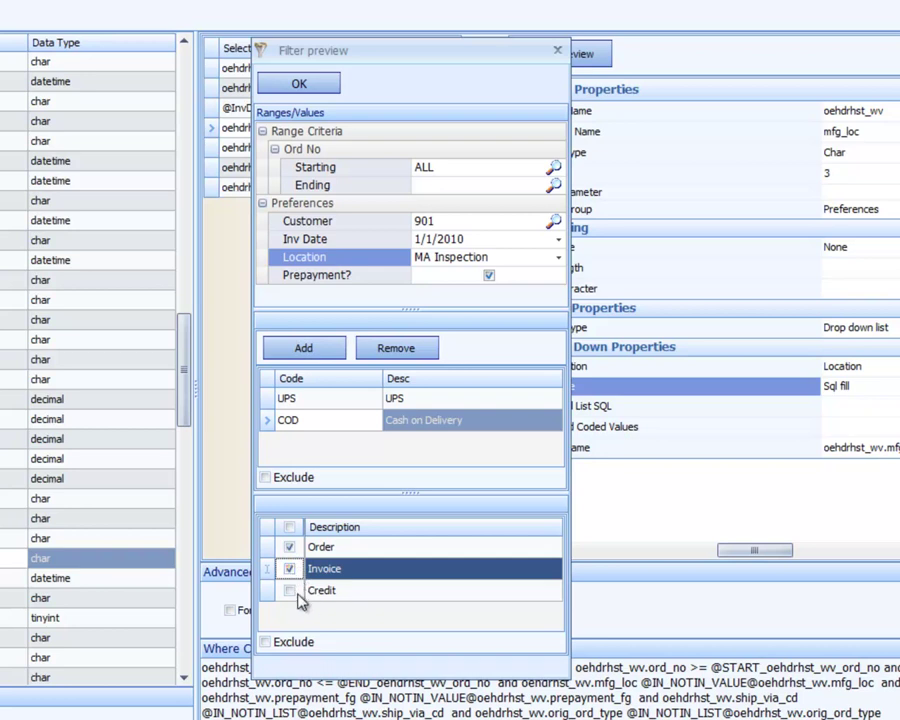
left_click(290, 591)
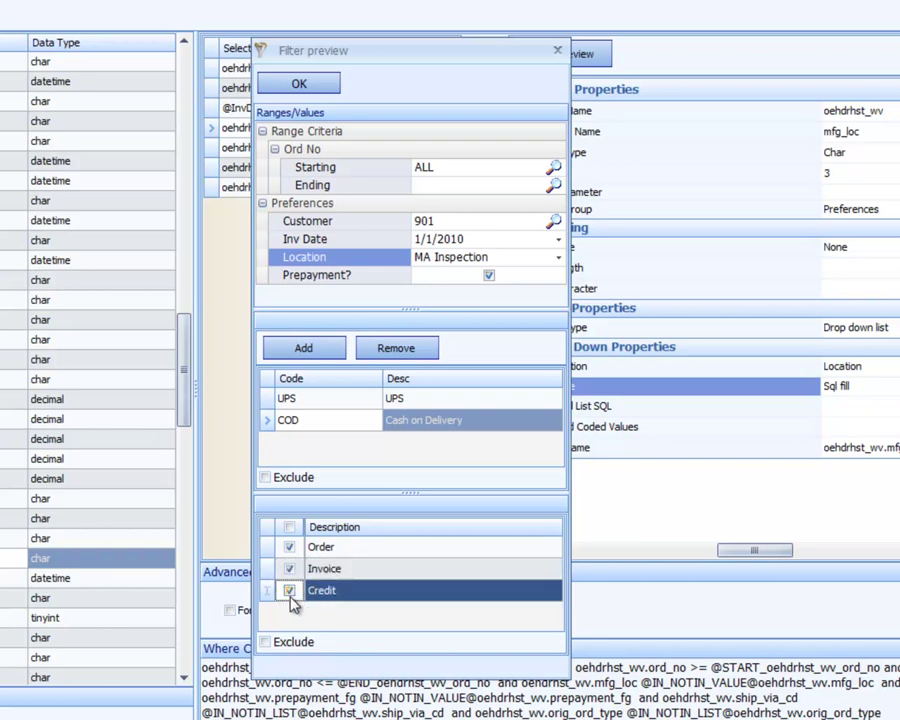
left_click(299, 84)
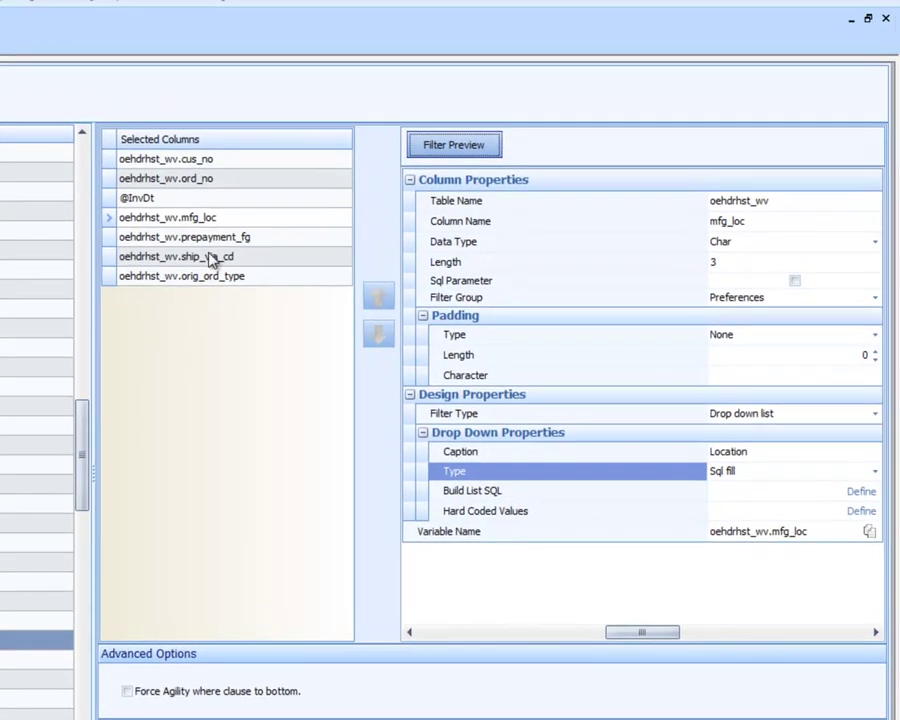
Step: Set the list captions to Ship Via for the ship_via_cd column and Order Type for the orig_ord_type column
left_click(315, 168)
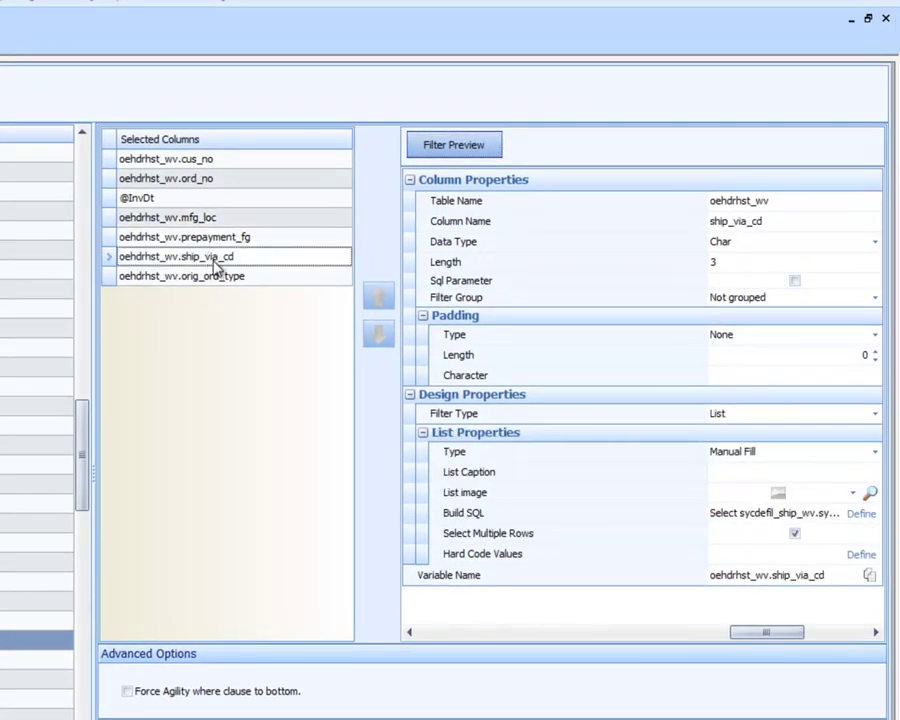
left_click(222, 279)
left_click(234, 258)
left_click(748, 474)
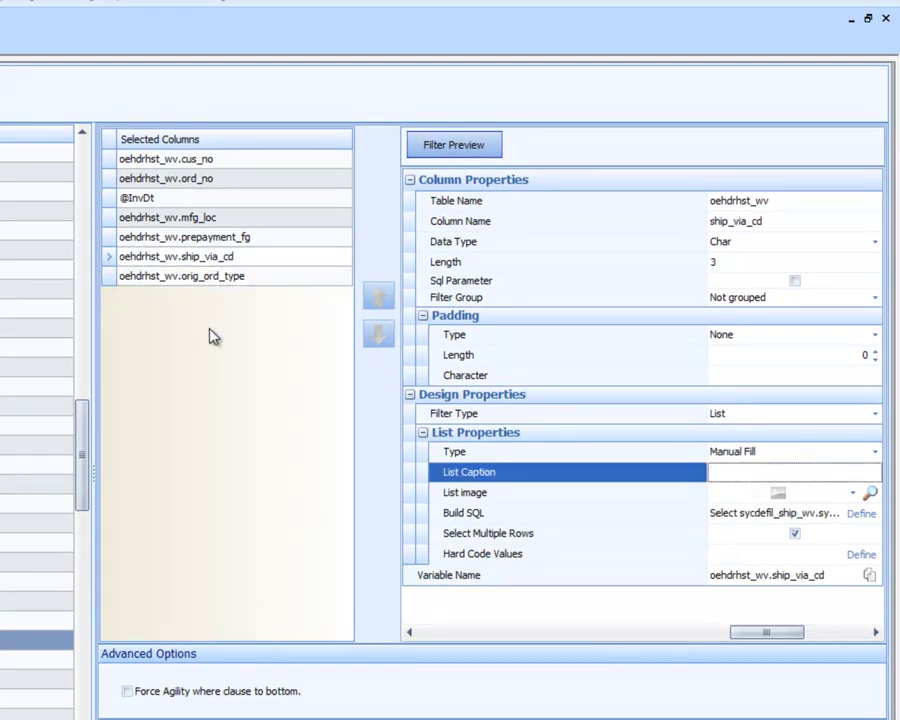
left_click(236, 258)
left_click(753, 472)
left_click(258, 278)
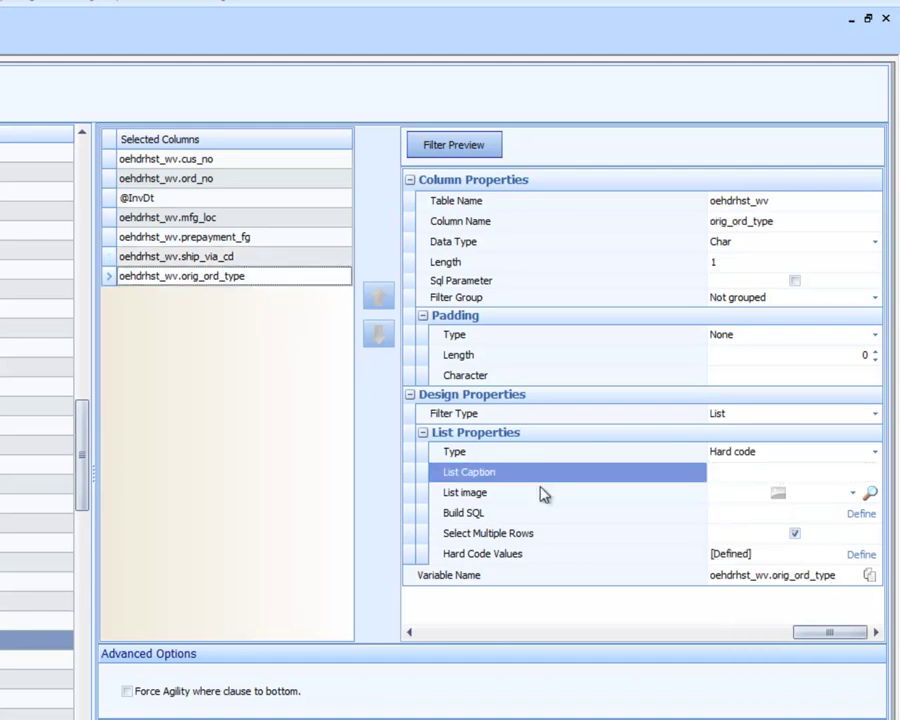
left_click(723, 471)
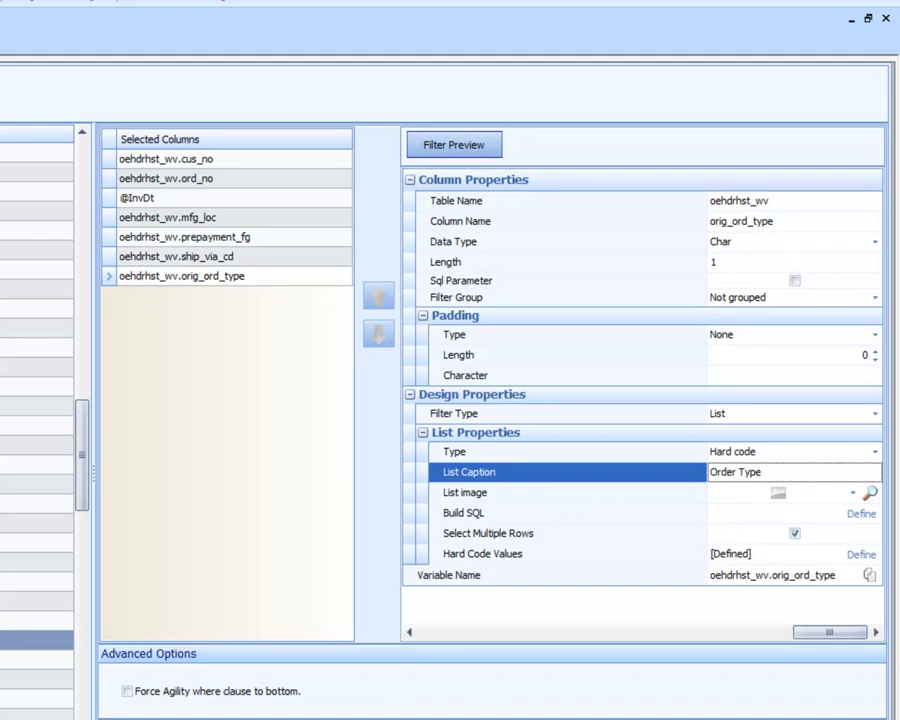
Step: Check the list captions in the filter preview and save the component's filter setup
left_click(447, 152)
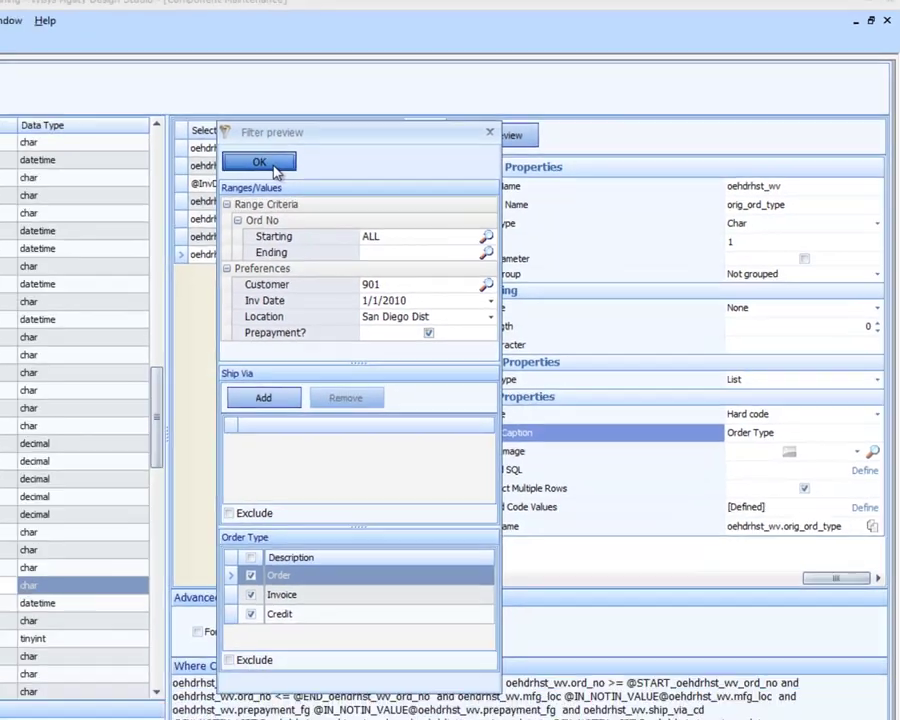
left_click(210, 180)
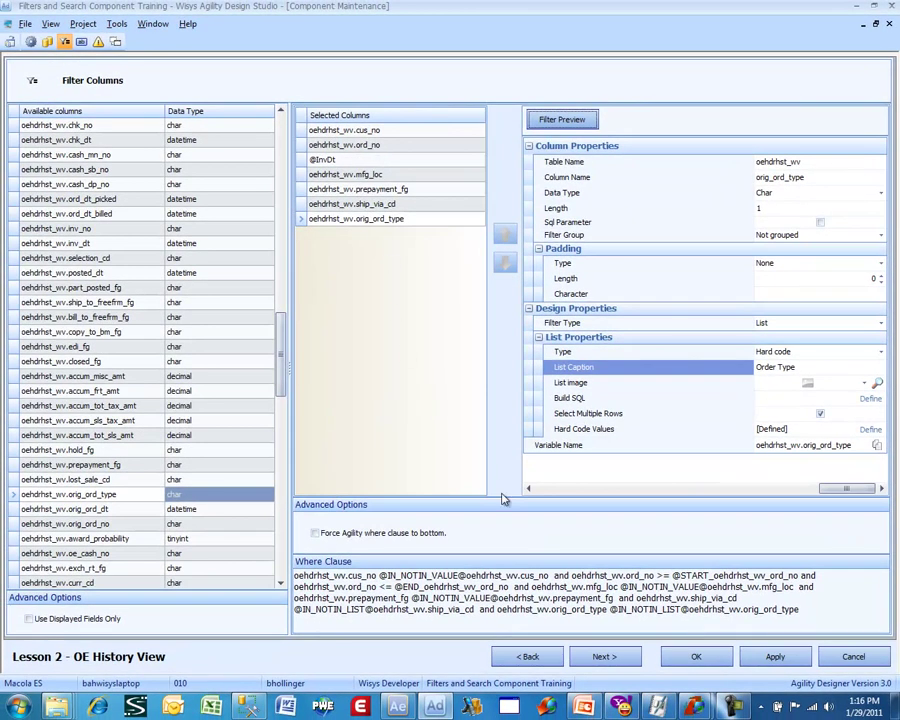
left_click(696, 657)
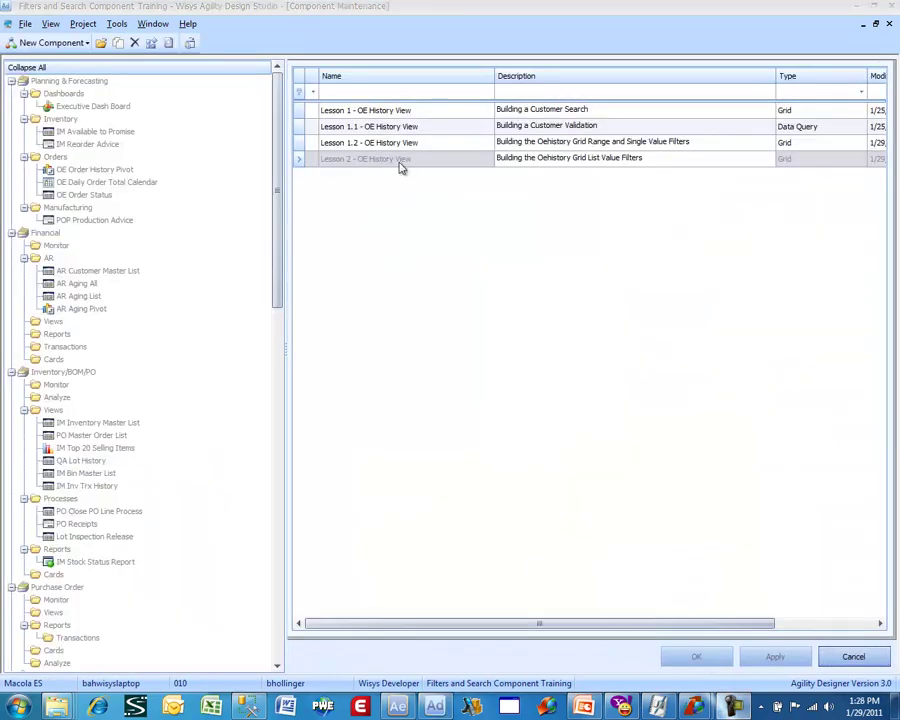
Step: Run the Lesson 2 - OE History View component and enlarge its window to show the whole Order Type list
right_click(400, 162)
left_click(428, 167)
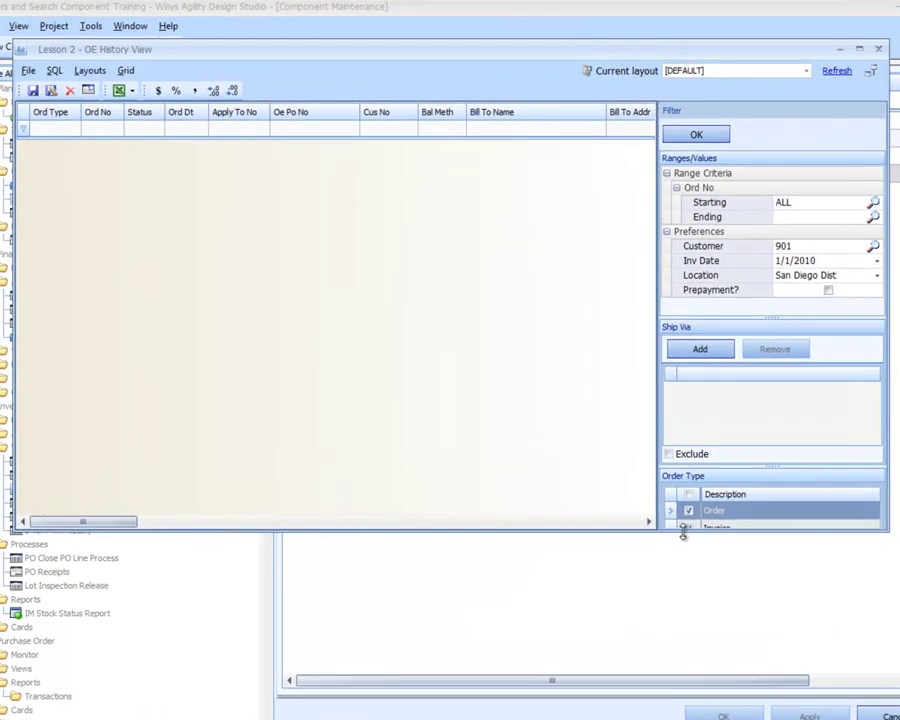
left_click_drag(689, 643, 692, 646)
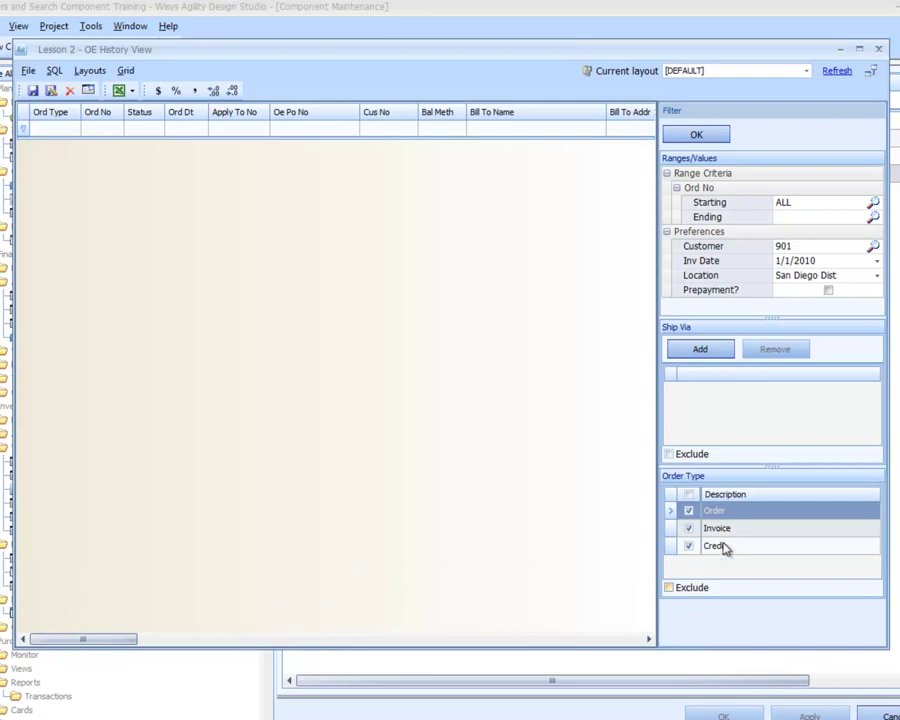
Step: Go through the order number, customer and invoice date filters, set Location to Boston Plant, and leave Prepayment? unchecked
left_click(798, 204)
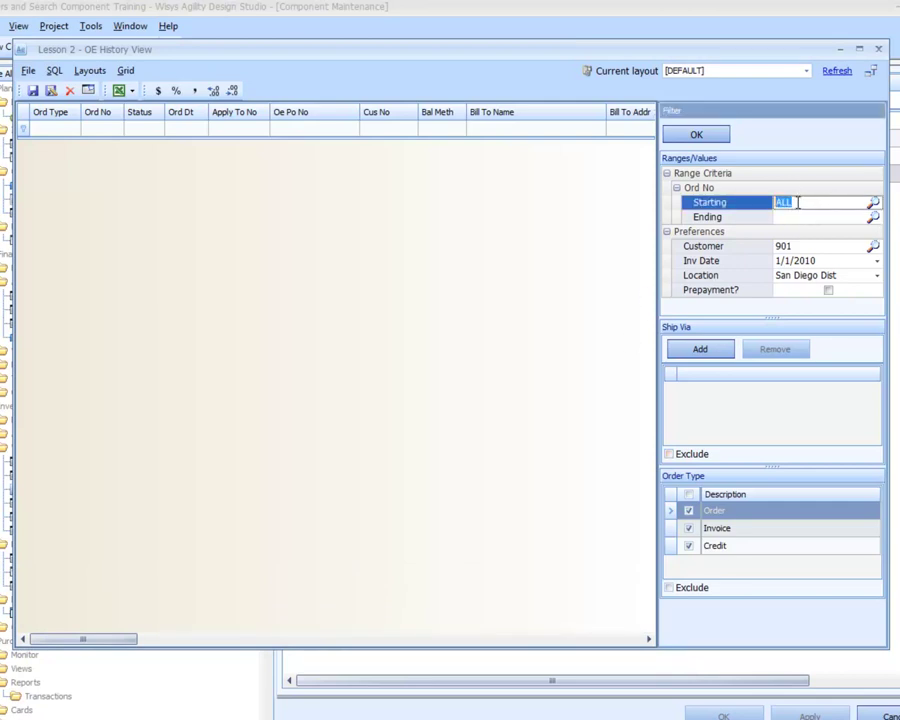
left_click(800, 218)
left_click(808, 247)
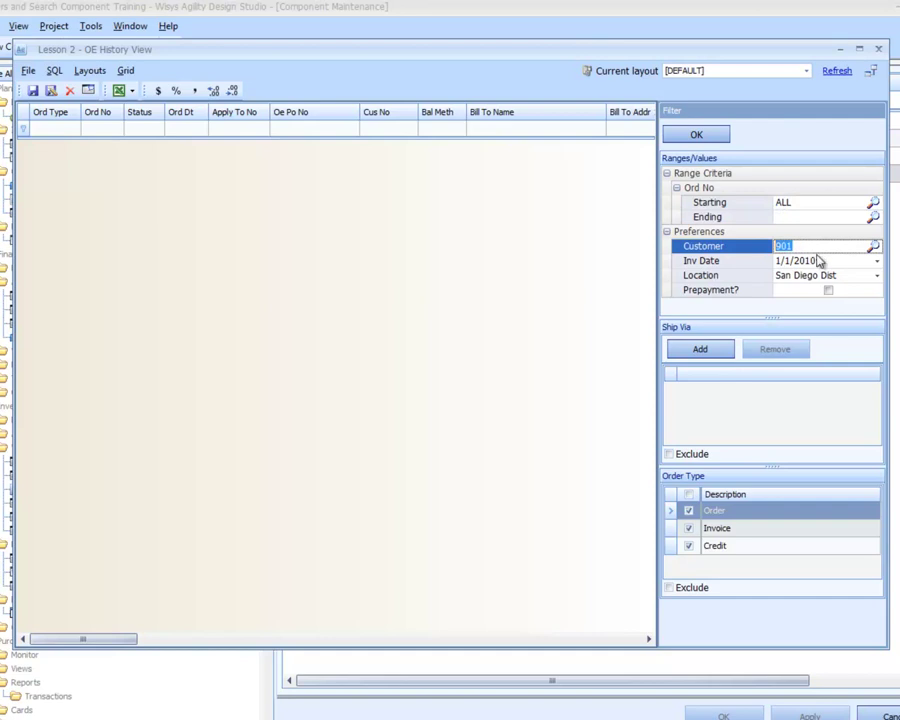
left_click(817, 260)
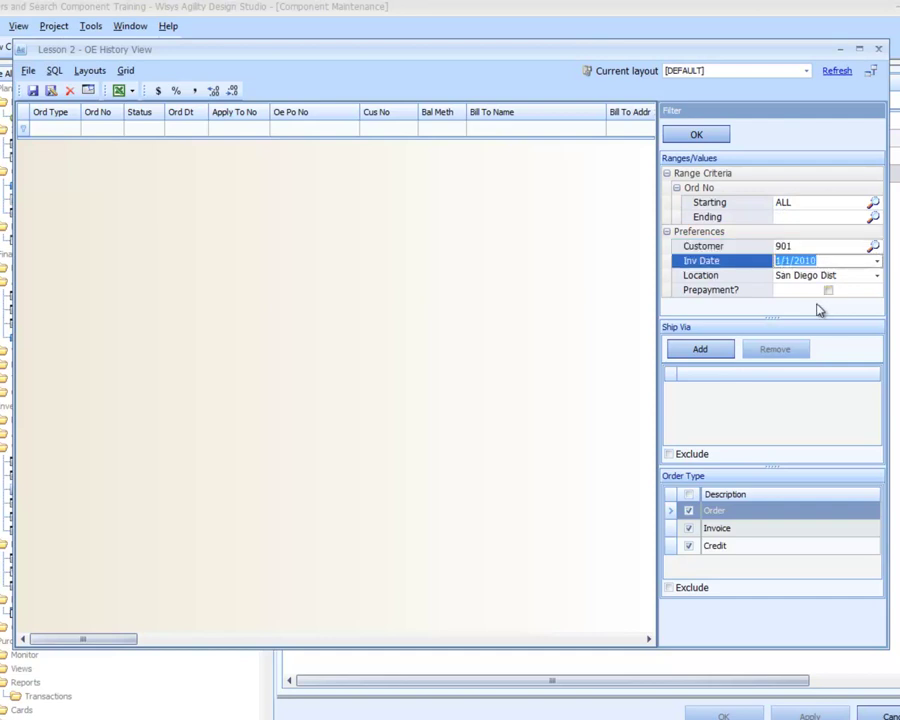
left_click(806, 276)
left_click(807, 278)
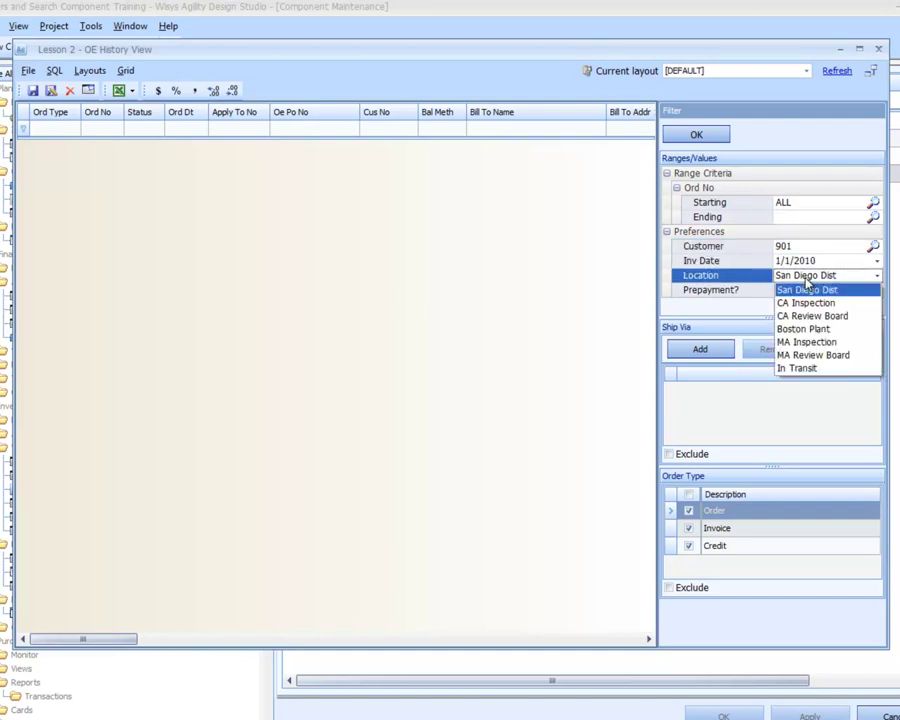
left_click(809, 329)
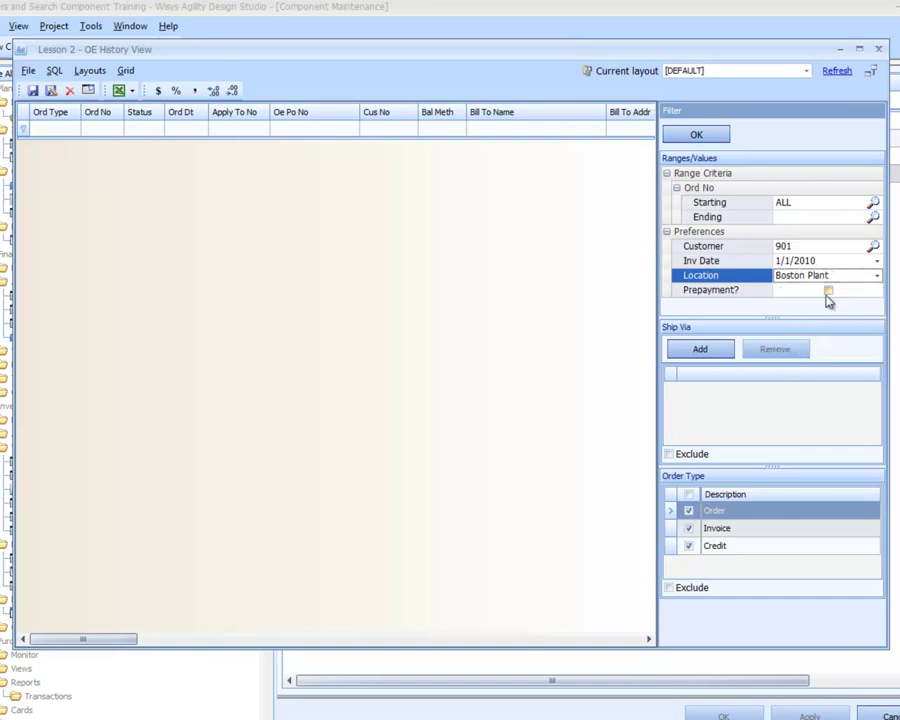
left_click(827, 292)
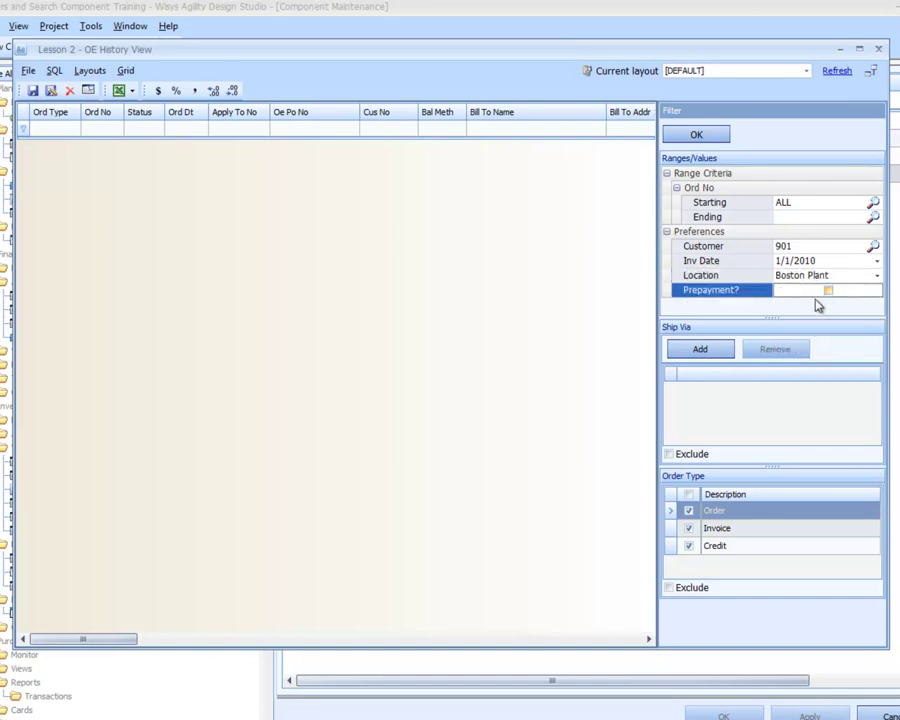
Step: Add UPS to the Ship Via list and apply the filter to load the order history grid
left_click(717, 352)
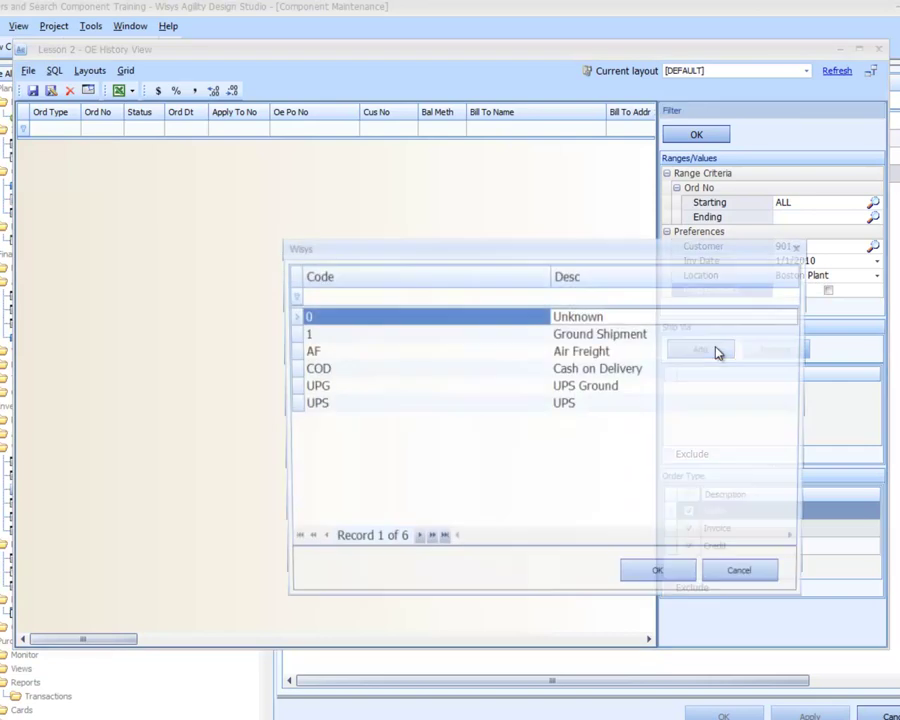
left_click(447, 410)
double_click(447, 410)
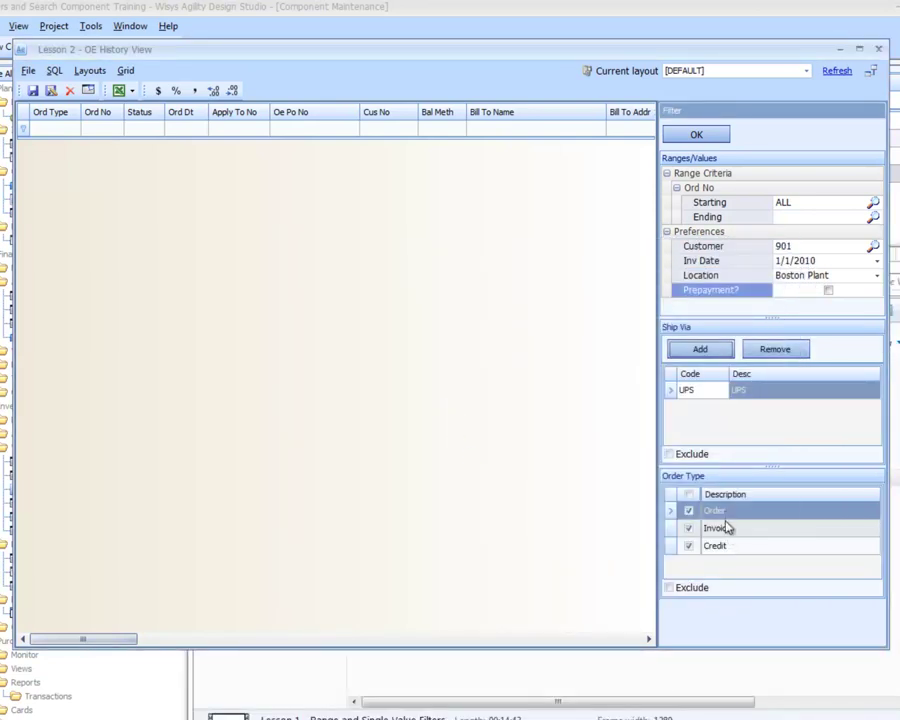
left_click(696, 134)
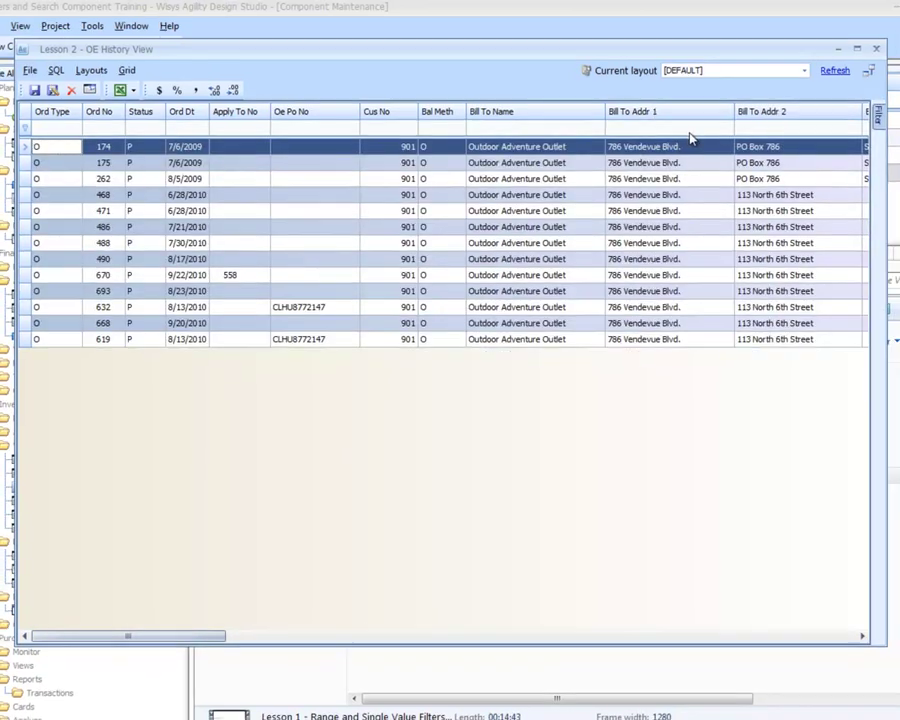